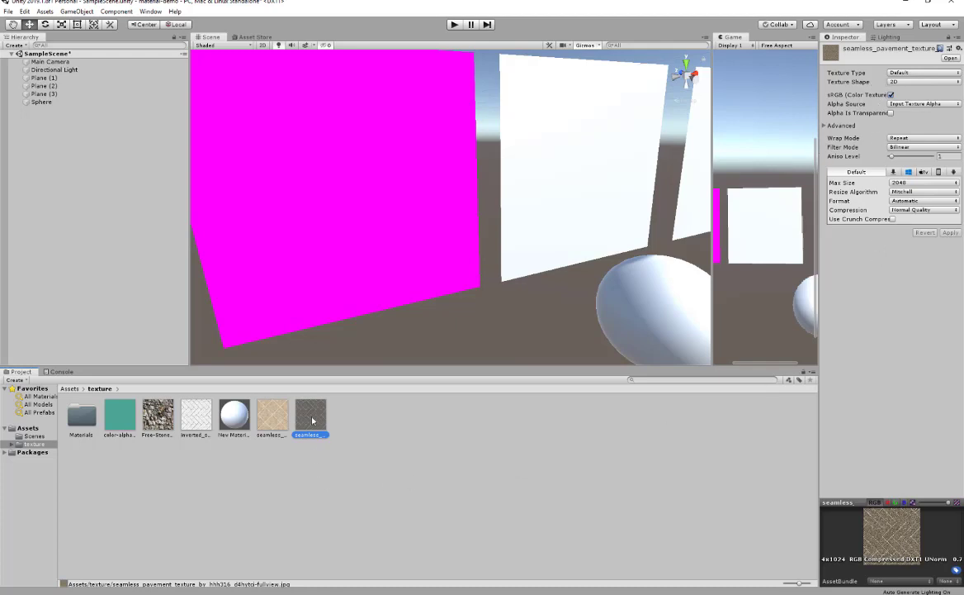
Apply the dark seamless pavement texture to the magenta plane and preview it in Play mode with a wider Game view
{"action": "left_click_drag", "start_coordinate": [310, 420], "coordinate": [335, 190]}
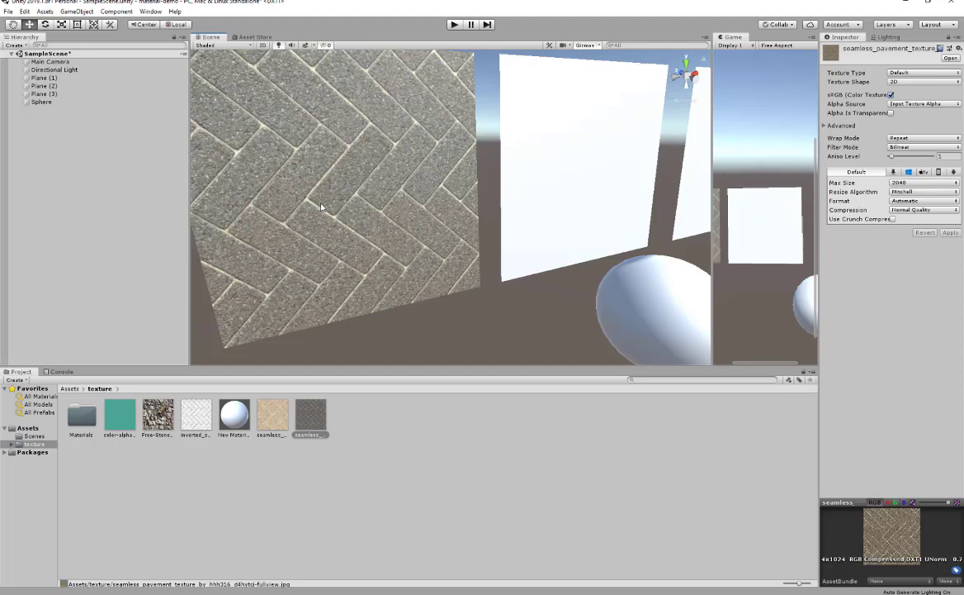
{"action": "left_click", "coordinate": [454, 25]}
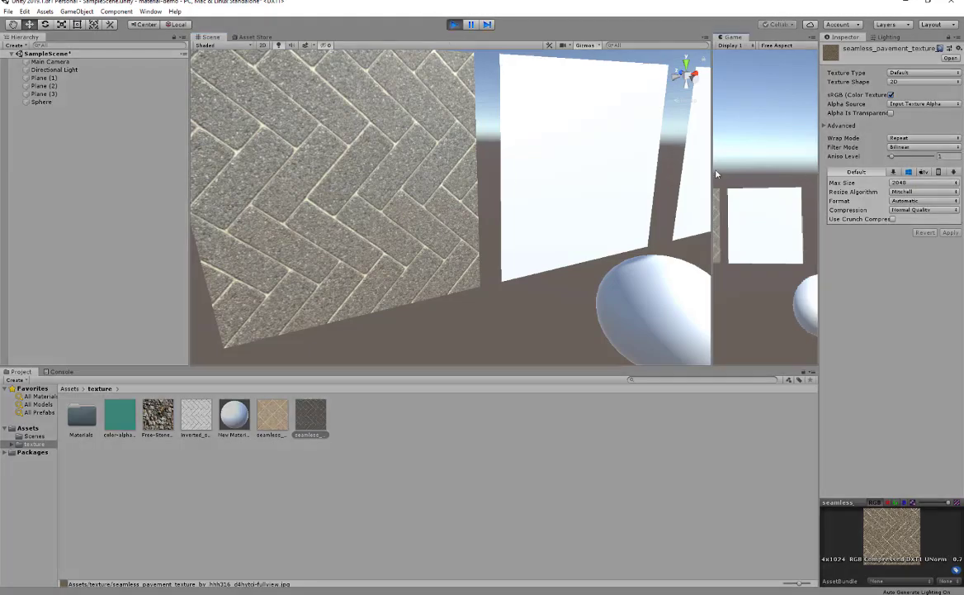
{"action": "left_click_drag", "start_coordinate": [713, 174], "coordinate": [641, 164]}
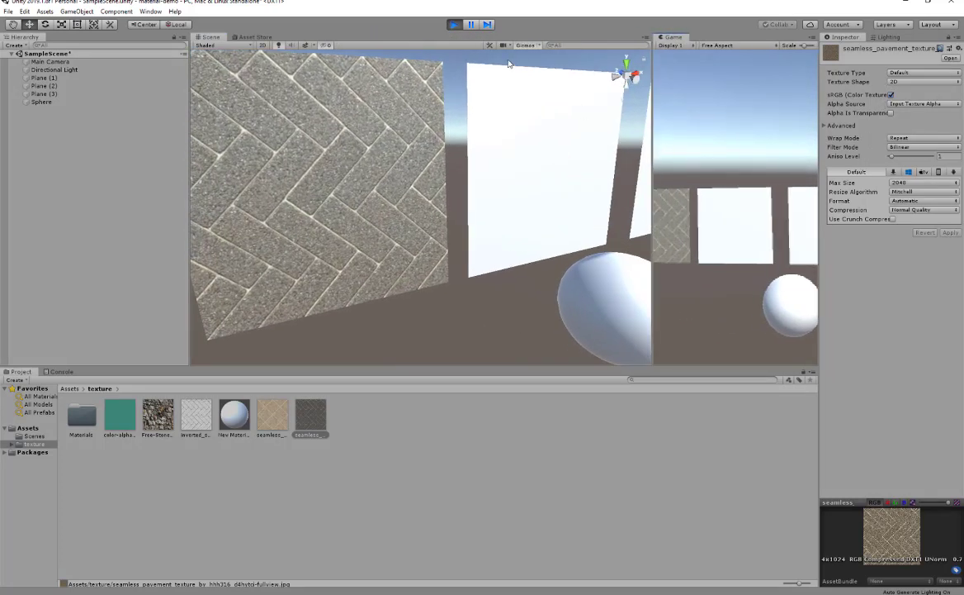
{"action": "left_click", "coordinate": [453, 24]}
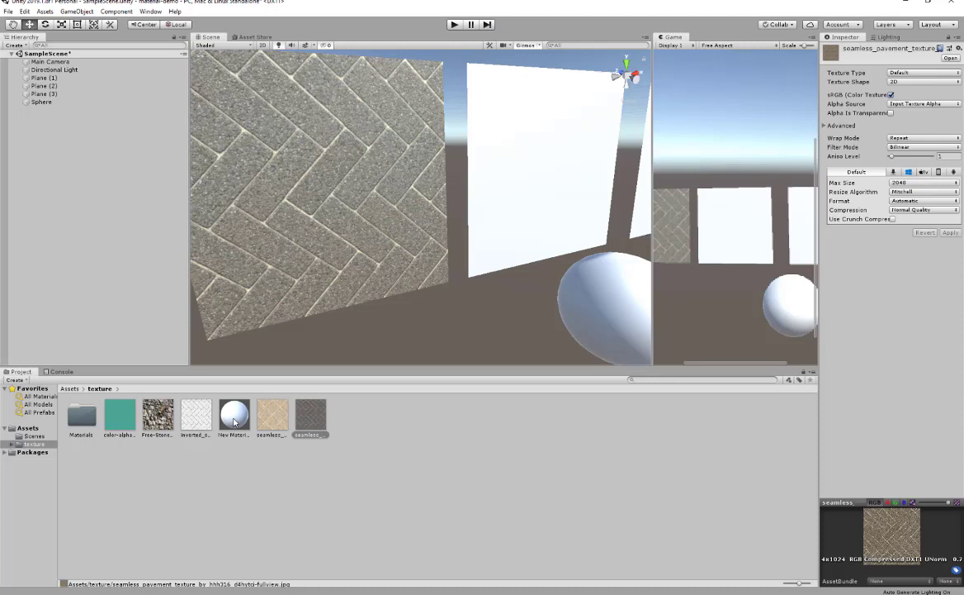
Delete the existing New Material asset from the texture folder
{"action": "right_click", "coordinate": [436, 453]}
{"action": "left_click", "coordinate": [222, 443]}
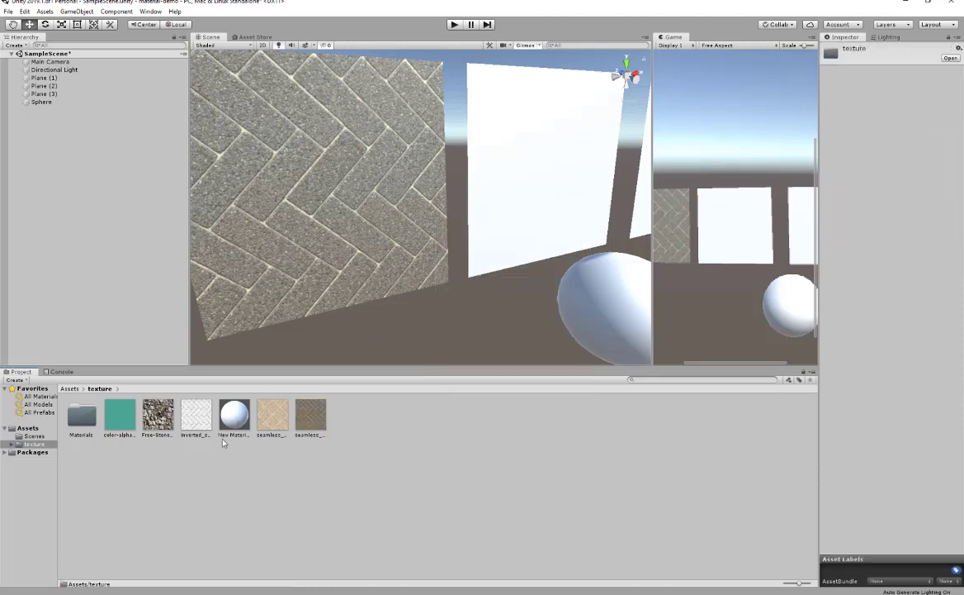
{"action": "left_click", "coordinate": [233, 415]}
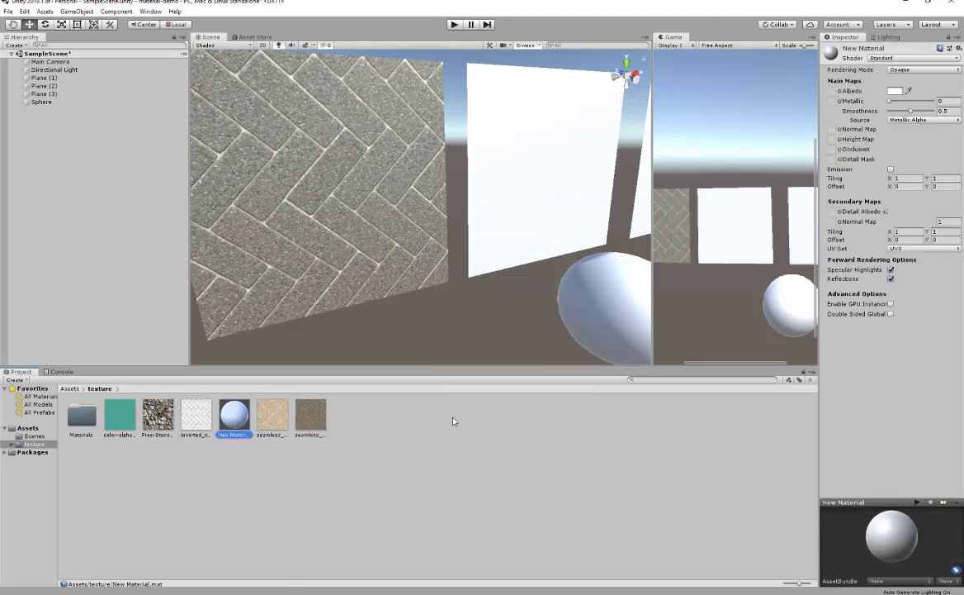
{"action": "key", "text": "Delete"}
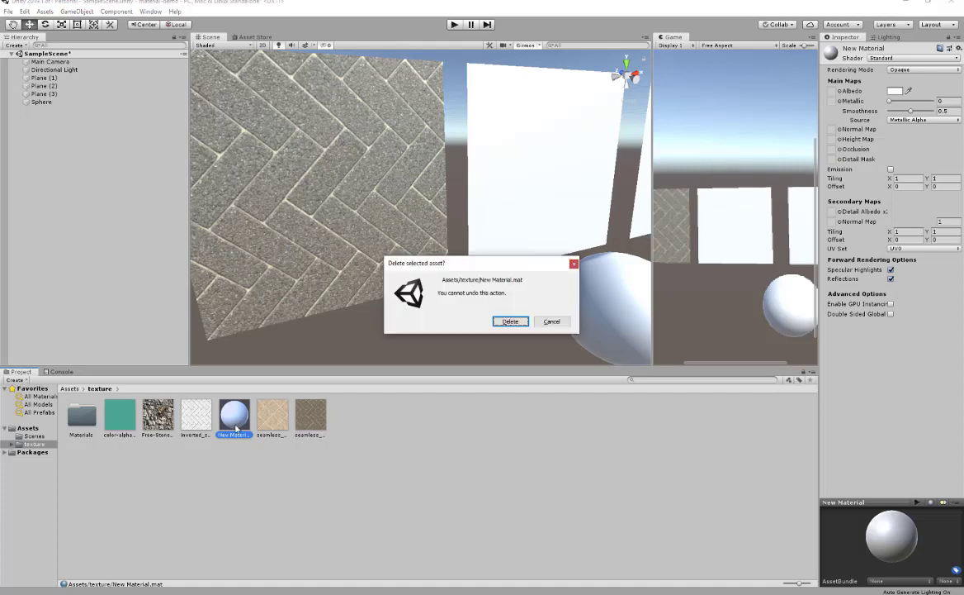
{"action": "key", "text": "Return"}
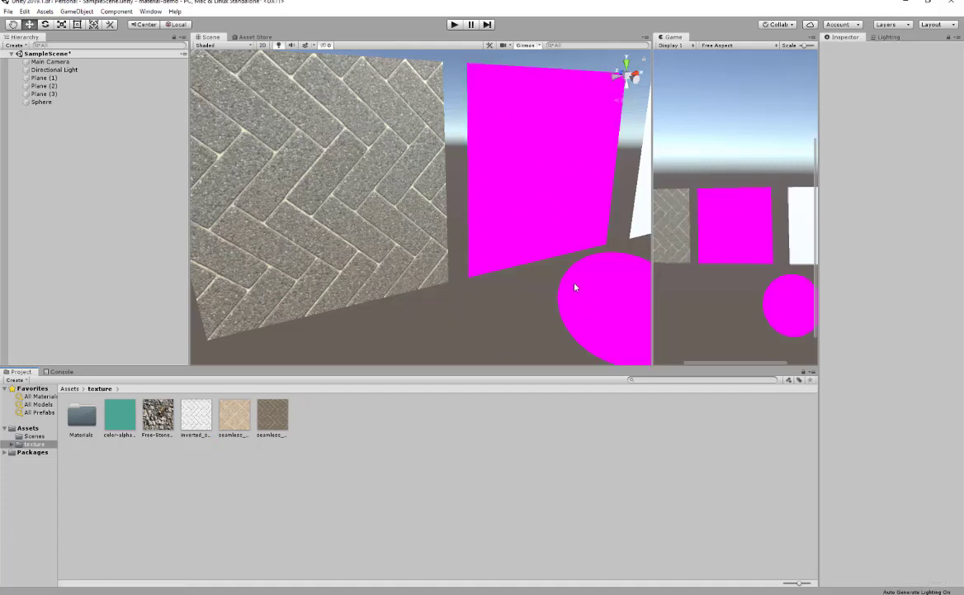
Create a new material in the texture folder, keeping the default name New Material
{"action": "middle_click_drag", "start_coordinate": [536, 267], "coordinate": [500, 266]}
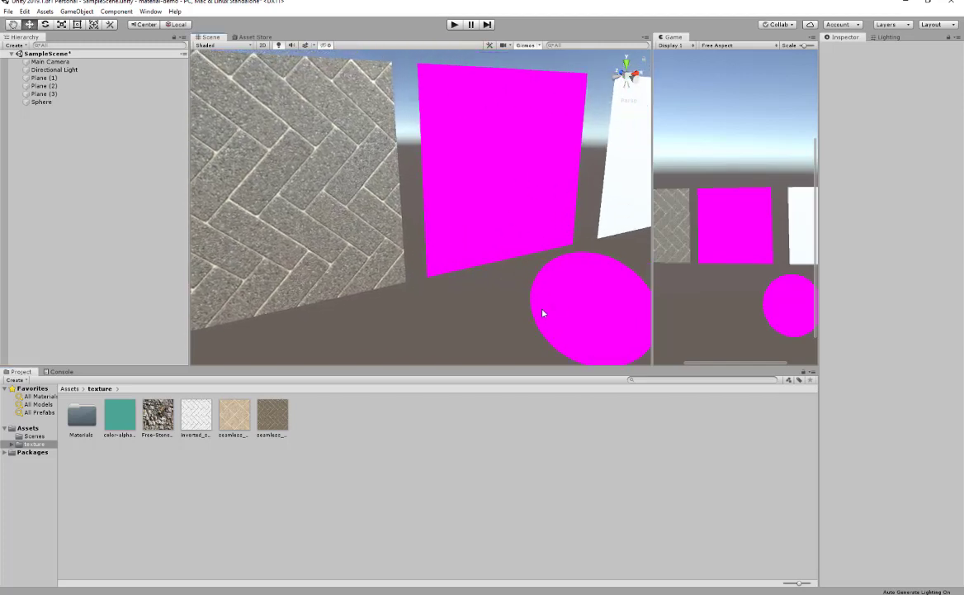
{"action": "mouse_move", "coordinate": [439, 287]}
{"action": "middle_mouse_down"}
{"action": "mouse_move", "coordinate": [472, 265]}
{"action": "mouse_move", "coordinate": [449, 278]}
{"action": "middle_mouse_up"}
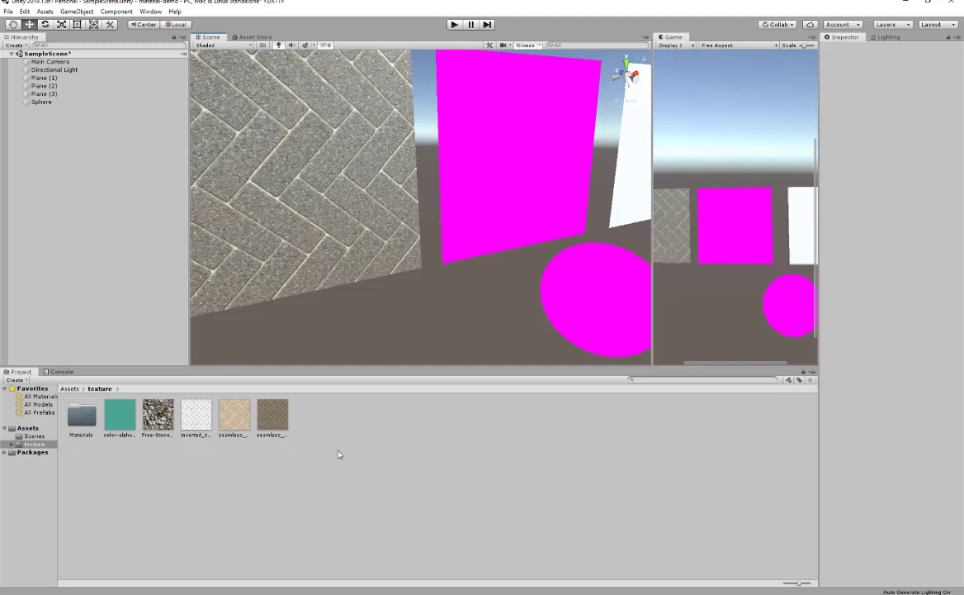
{"action": "right_click", "coordinate": [329, 427]}
{"action": "mouse_move", "coordinate": [351, 196]}
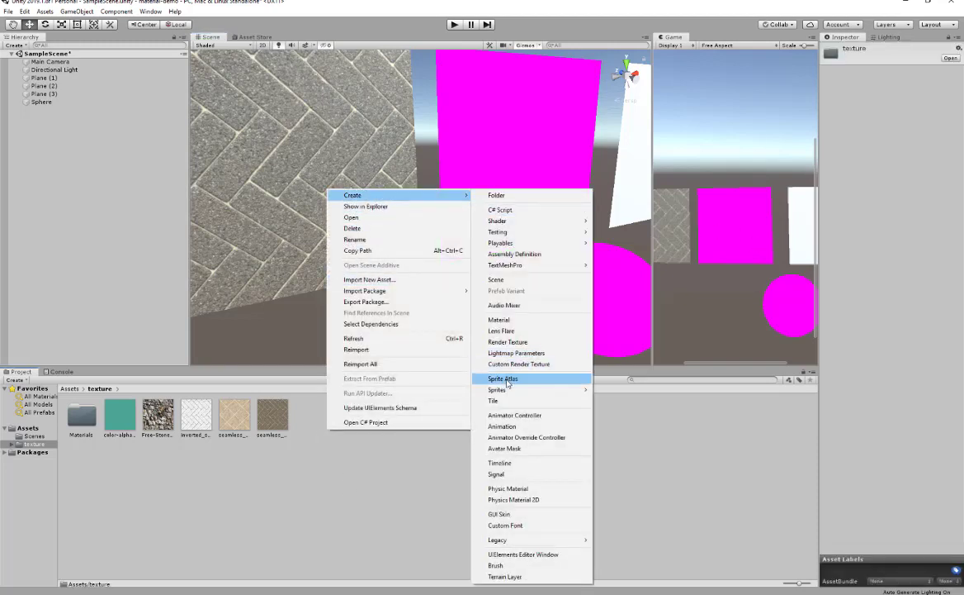
{"action": "left_click", "coordinate": [521, 322]}
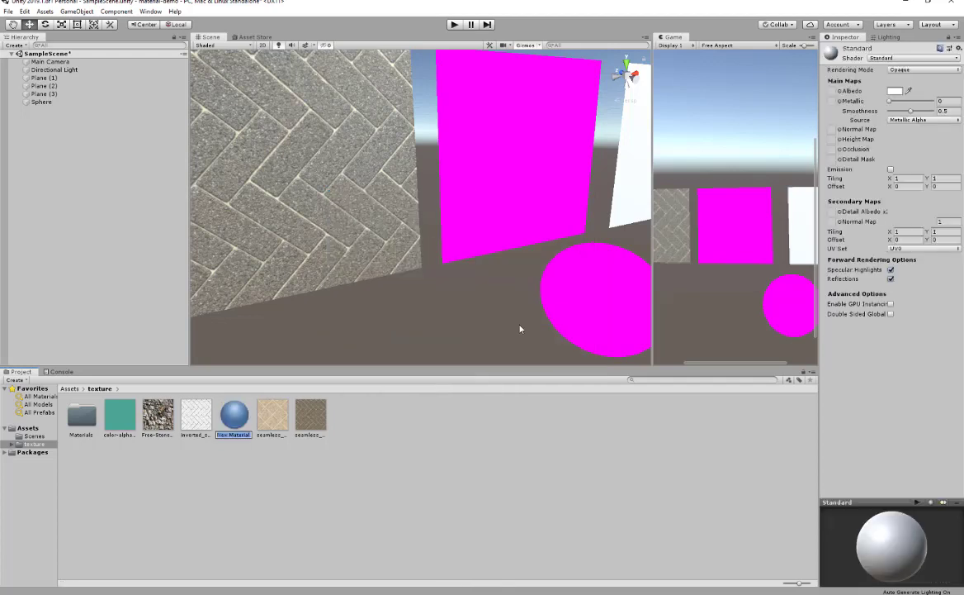
{"action": "left_click", "coordinate": [236, 422]}
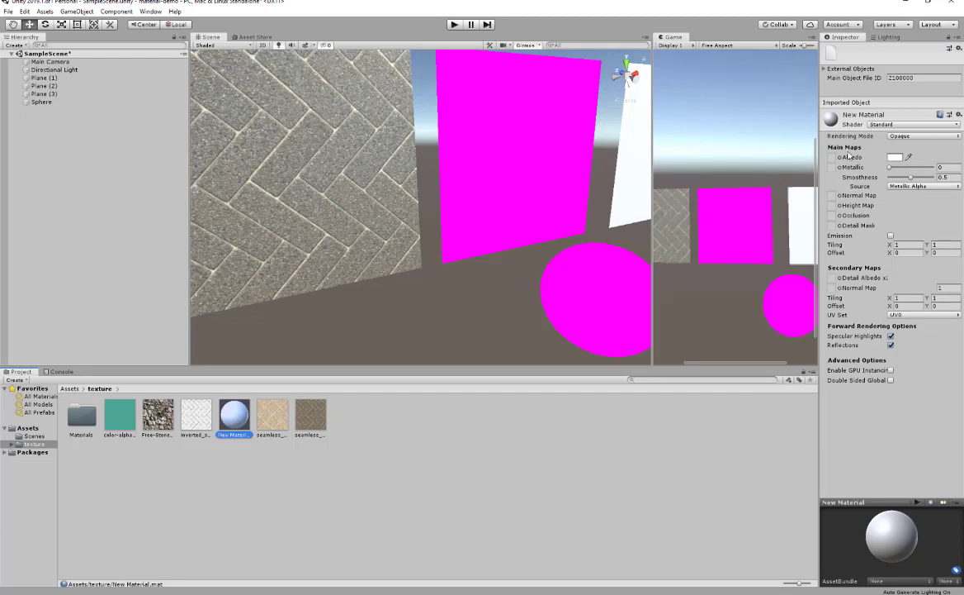
{"action": "left_click", "coordinate": [430, 408]}
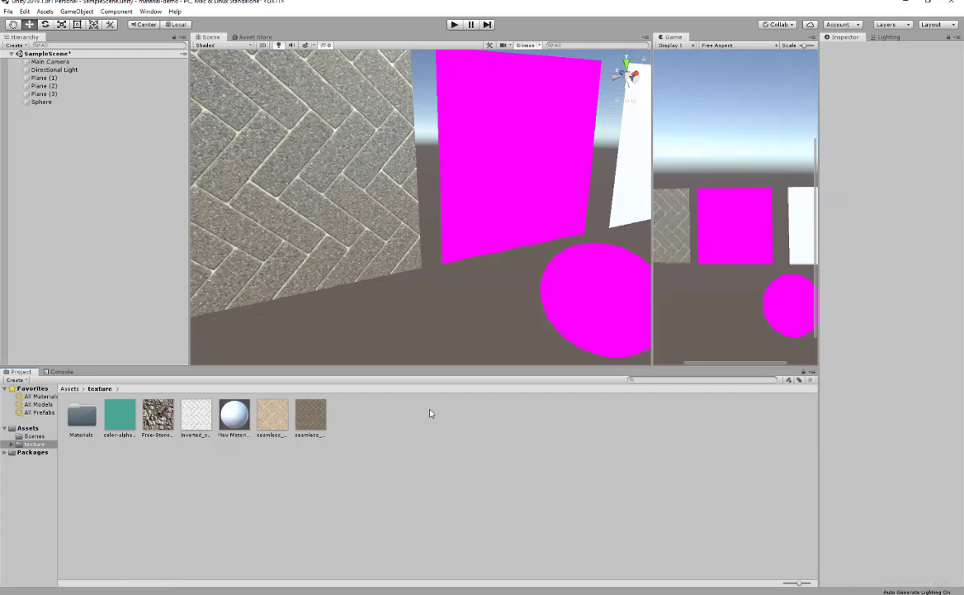
Examine the shader choices for New Material, including the Skybox group, while leaving it on Standard
{"action": "left_click", "coordinate": [236, 420]}
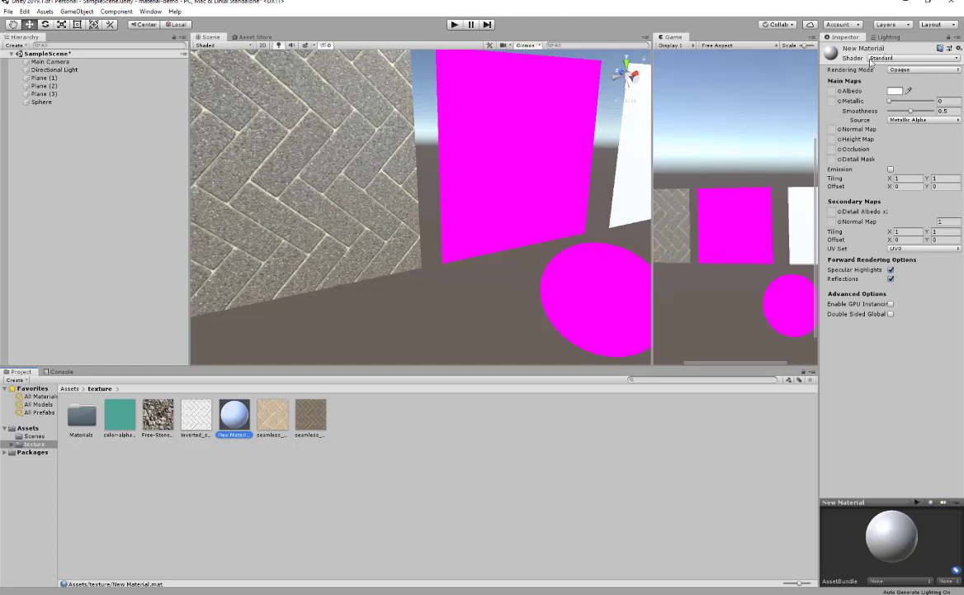
{"action": "left_click", "coordinate": [871, 58]}
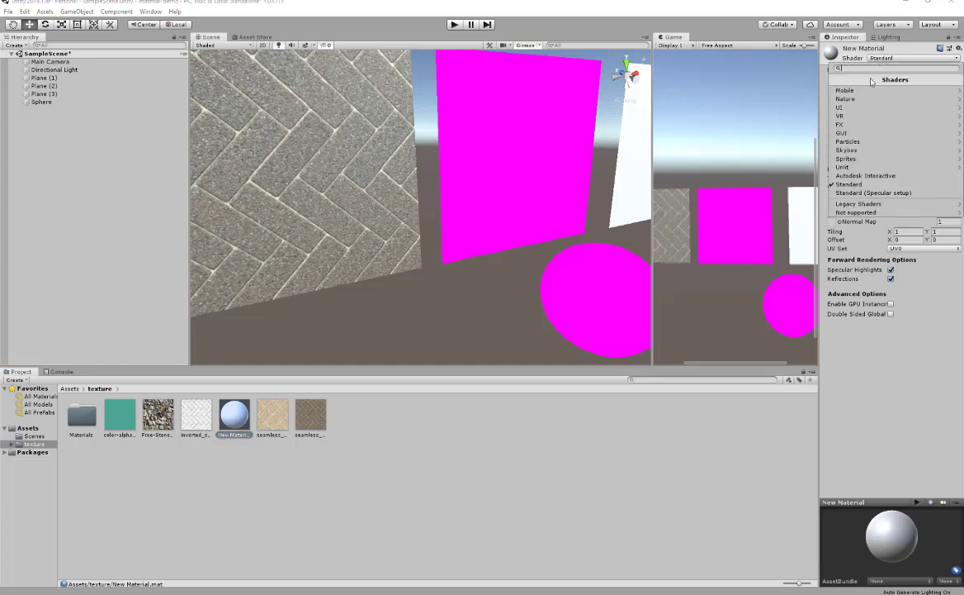
{"action": "left_click", "coordinate": [846, 152]}
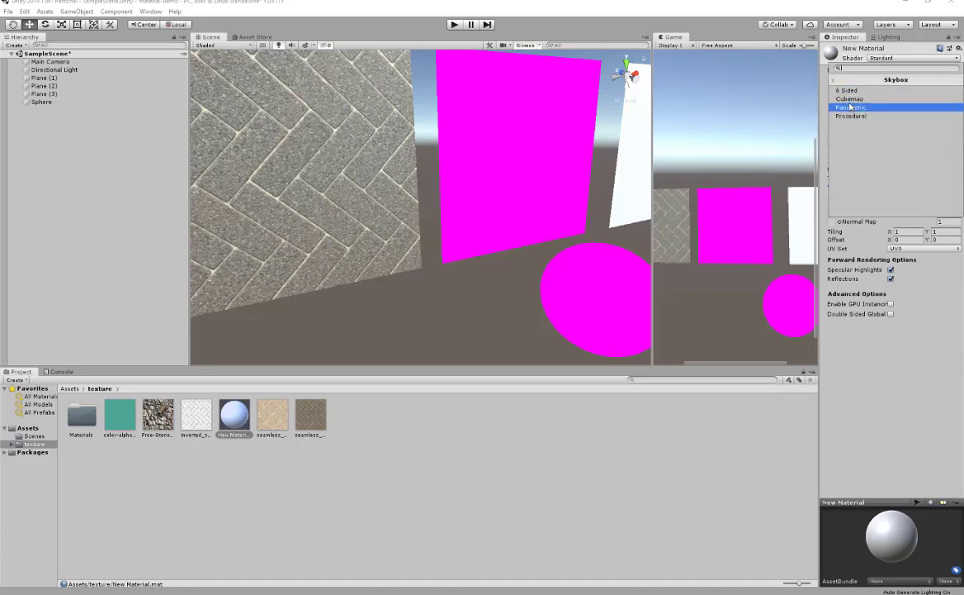
{"action": "left_click", "coordinate": [832, 79]}
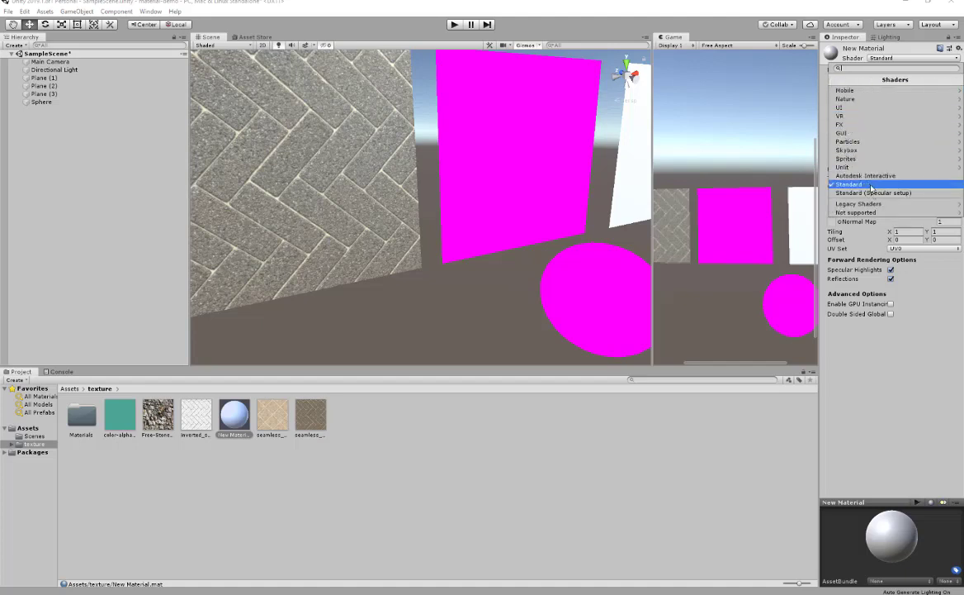
{"action": "left_click", "coordinate": [923, 347]}
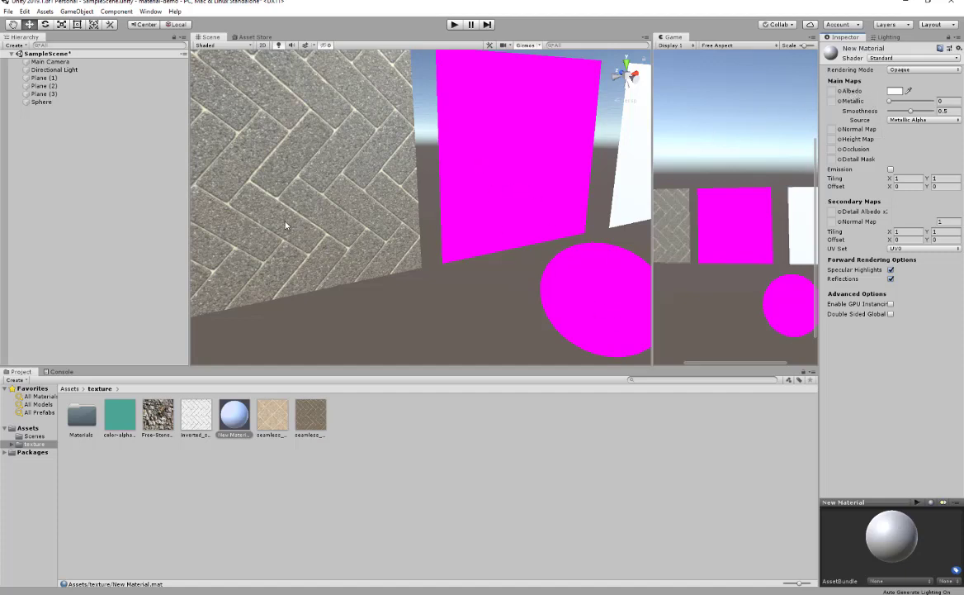
Apply New Material to the pavement-textured plane and assign the dark seamless pavement texture to its Albedo map
{"action": "left_click_drag", "start_coordinate": [234, 413], "coordinate": [322, 219]}
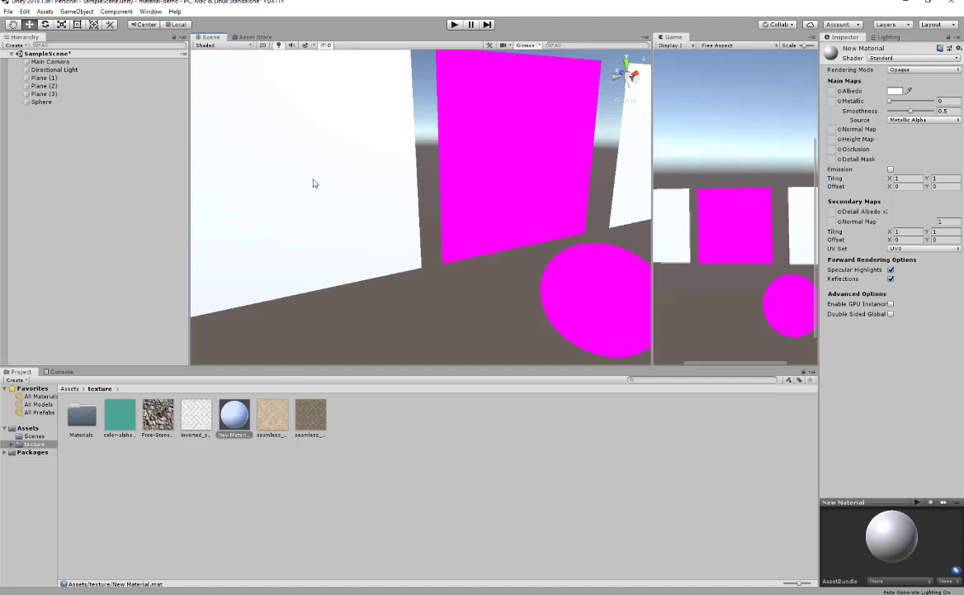
{"action": "middle_click_drag", "start_coordinate": [289, 153], "coordinate": [364, 174]}
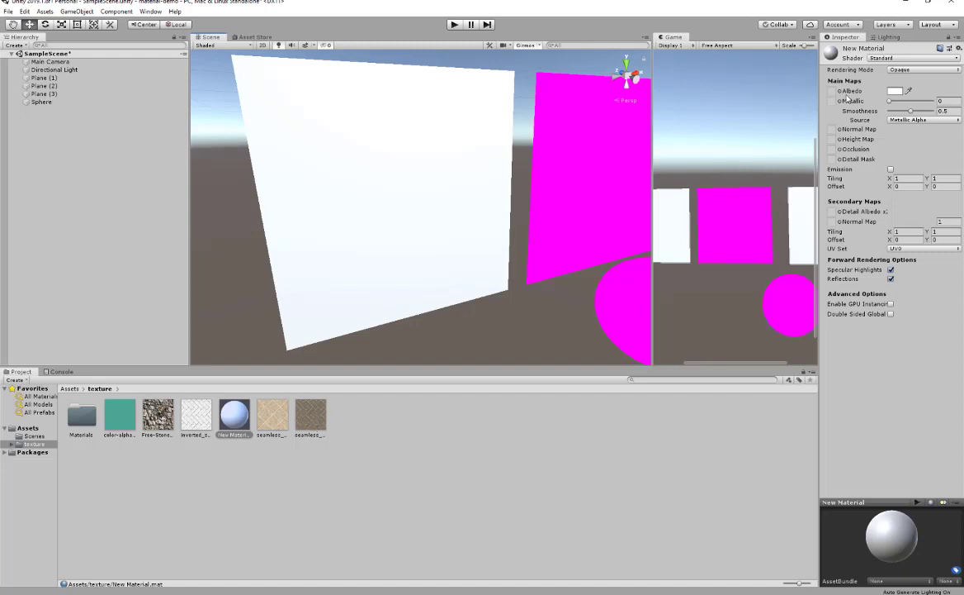
{"action": "left_click_drag", "start_coordinate": [310, 422], "coordinate": [831, 91]}
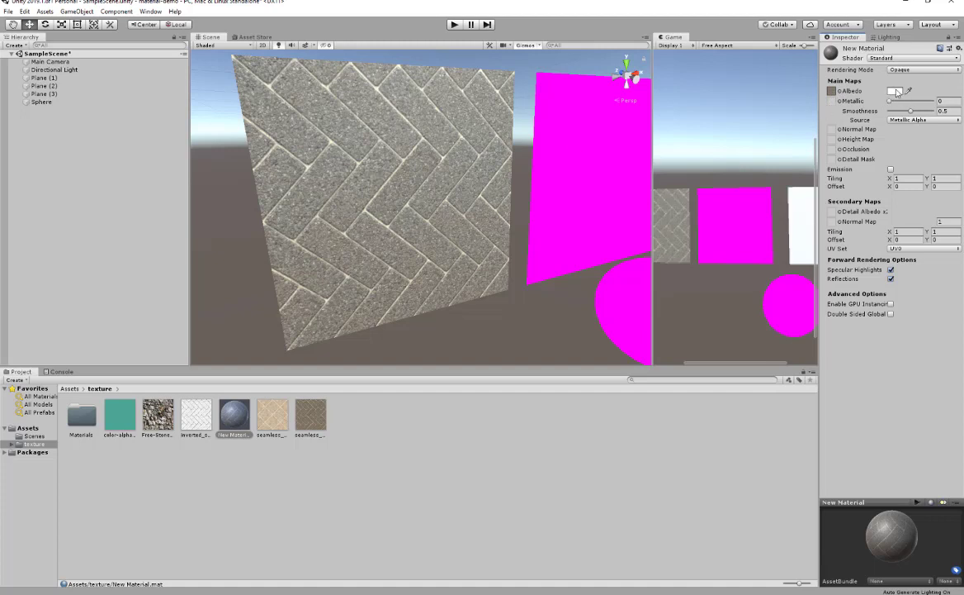
Tint the material's Albedo colour to the pale peach EFDCD0
{"action": "left_click", "coordinate": [896, 91]}
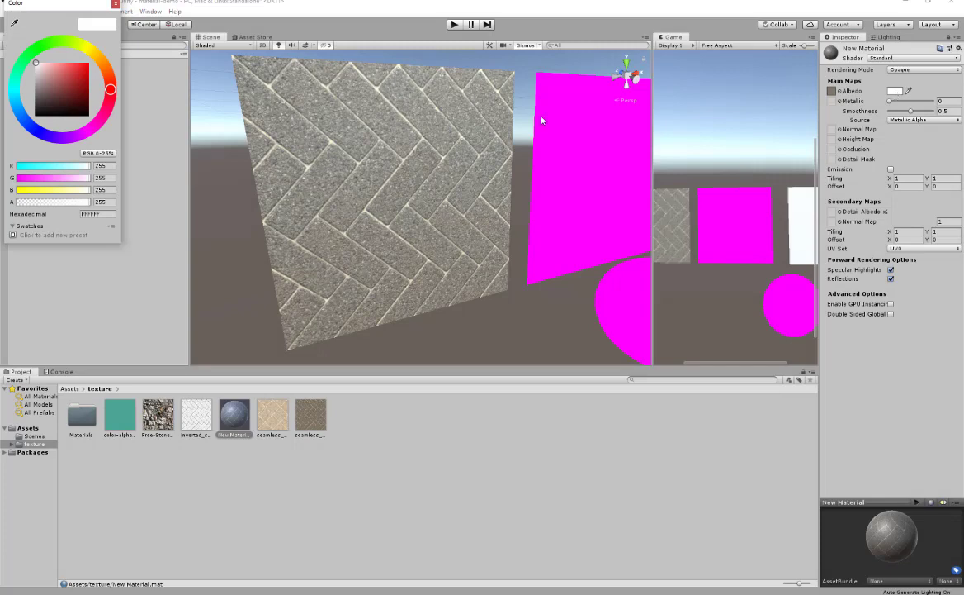
{"action": "left_click", "coordinate": [47, 70]}
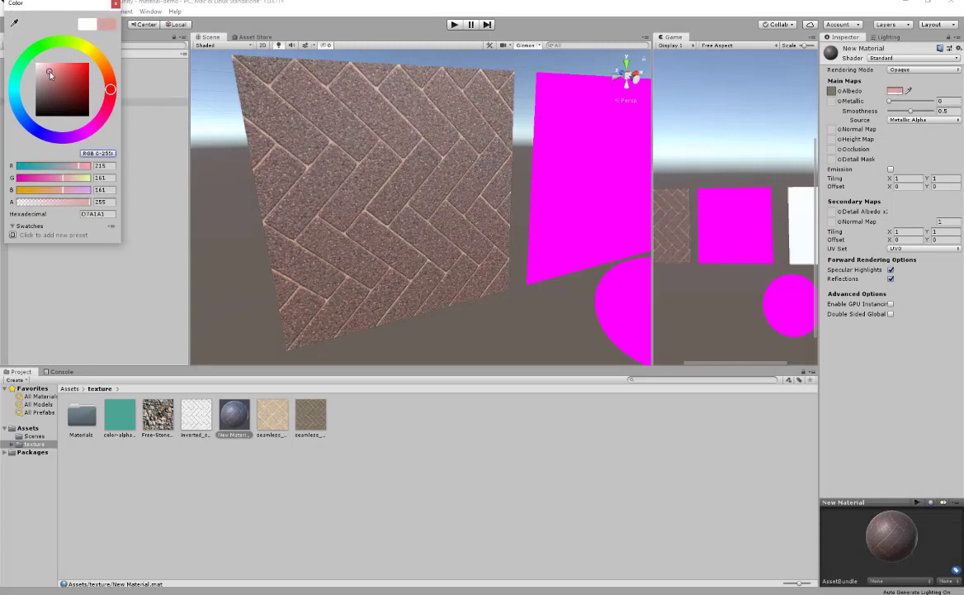
{"action": "left_click", "coordinate": [42, 66]}
{"action": "mouse_move", "coordinate": [113, 93]}
{"action": "left_mouse_down"}
{"action": "mouse_move", "coordinate": [79, 42]}
{"action": "mouse_move", "coordinate": [6, 54]}
{"action": "mouse_move", "coordinate": [33, 41]}
{"action": "mouse_move", "coordinate": [111, 80]}
{"action": "mouse_move", "coordinate": [81, 134]}
{"action": "mouse_move", "coordinate": [113, 119]}
{"action": "mouse_move", "coordinate": [63, 132]}
{"action": "mouse_move", "coordinate": [34, 124]}
{"action": "mouse_move", "coordinate": [121, 73]}
{"action": "left_mouse_up"}
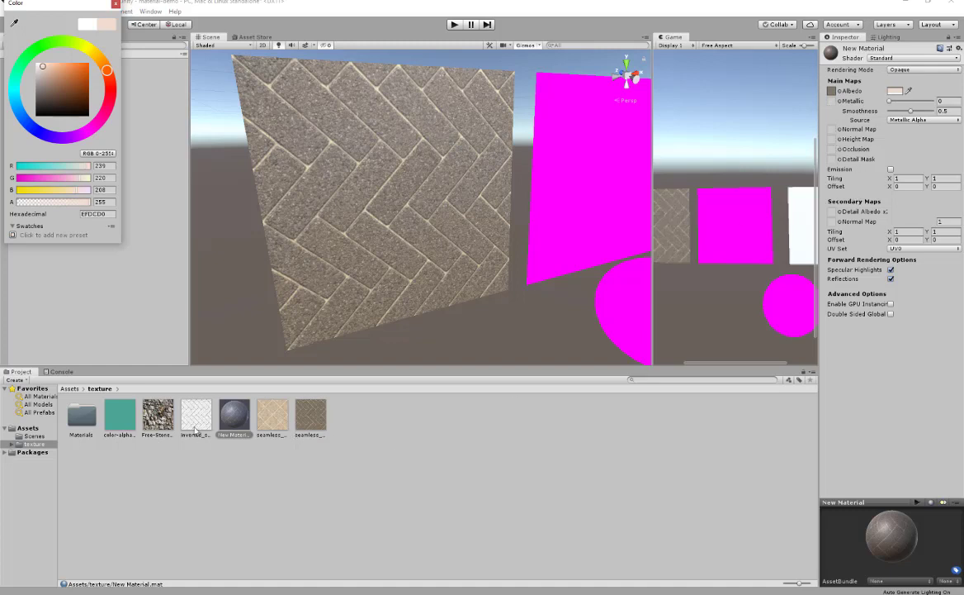
Assign the white inverted pavement texture to the material's Height Map and inspect the relief on the plane up close
{"action": "left_click_drag", "start_coordinate": [190, 420], "coordinate": [832, 138]}
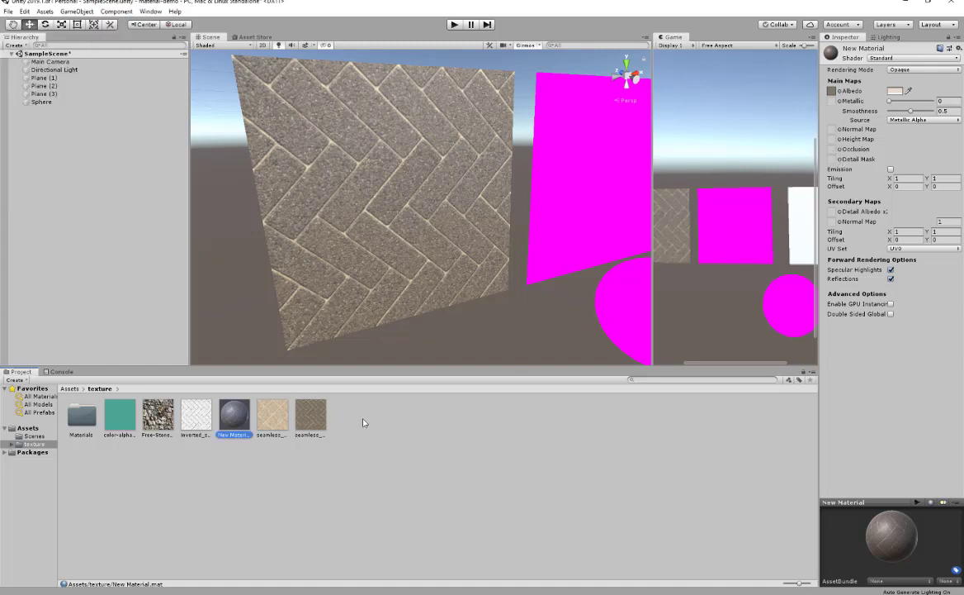
{"action": "left_click_drag", "start_coordinate": [198, 421], "coordinate": [836, 142]}
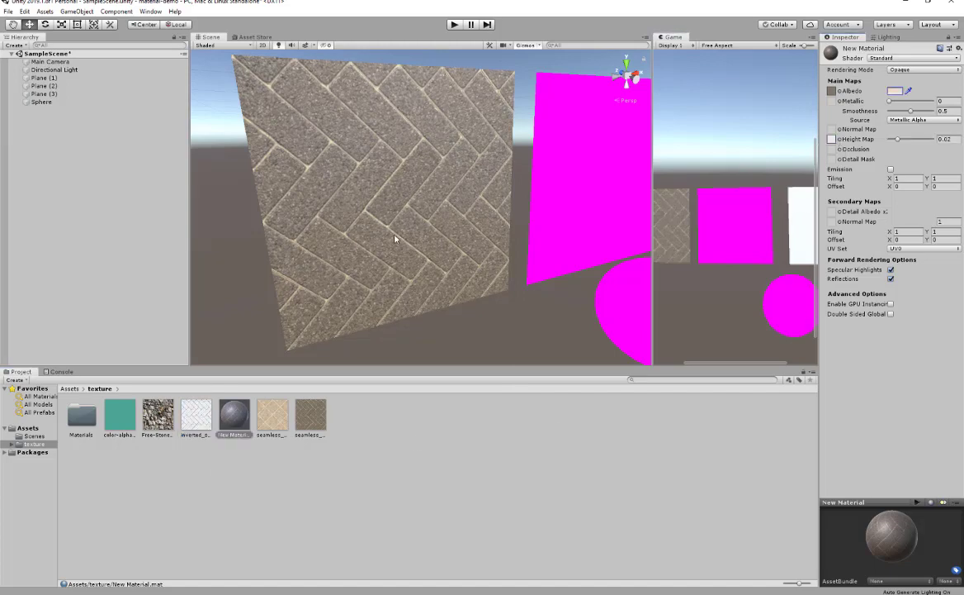
{"action": "scroll", "coordinate": [395, 239], "scroll_direction": "up", "scroll_amount": 6}
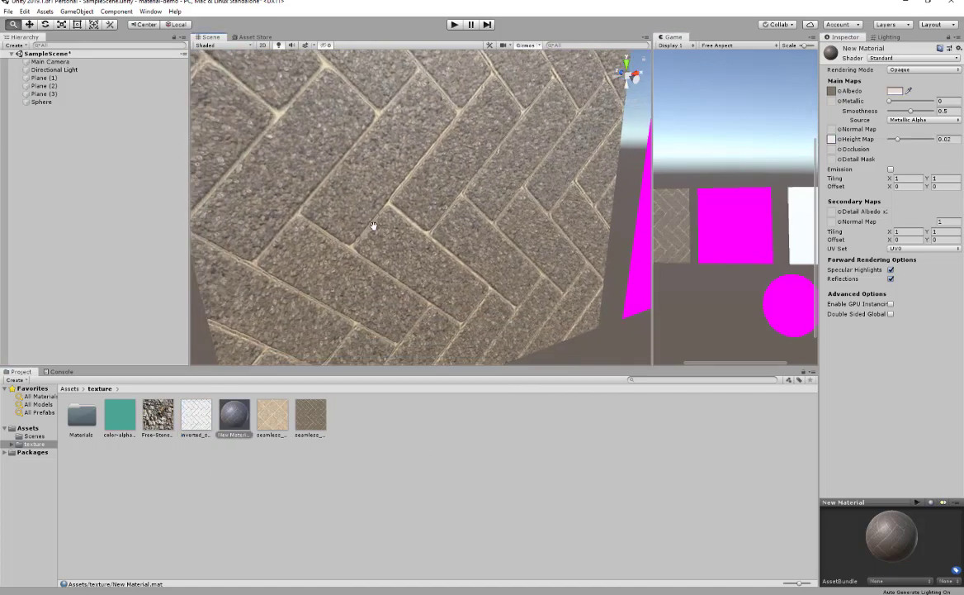
{"action": "middle_click_drag", "start_coordinate": [373, 226], "coordinate": [380, 252]}
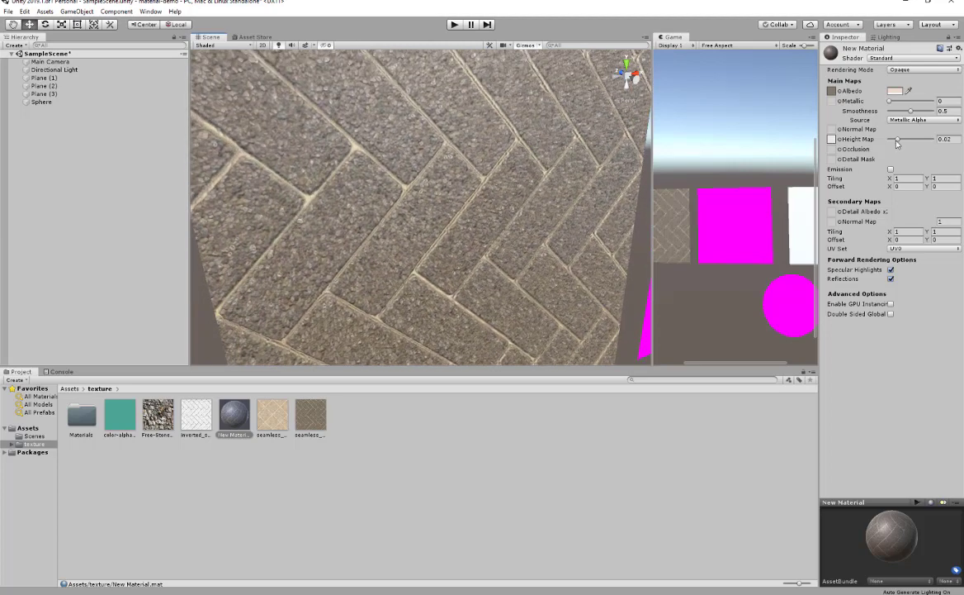
Try different Height Map strengths on the material, ending at 0.005, and check the plane's surface from another angle
{"action": "left_click_drag", "start_coordinate": [897, 140], "coordinate": [813, 147]}
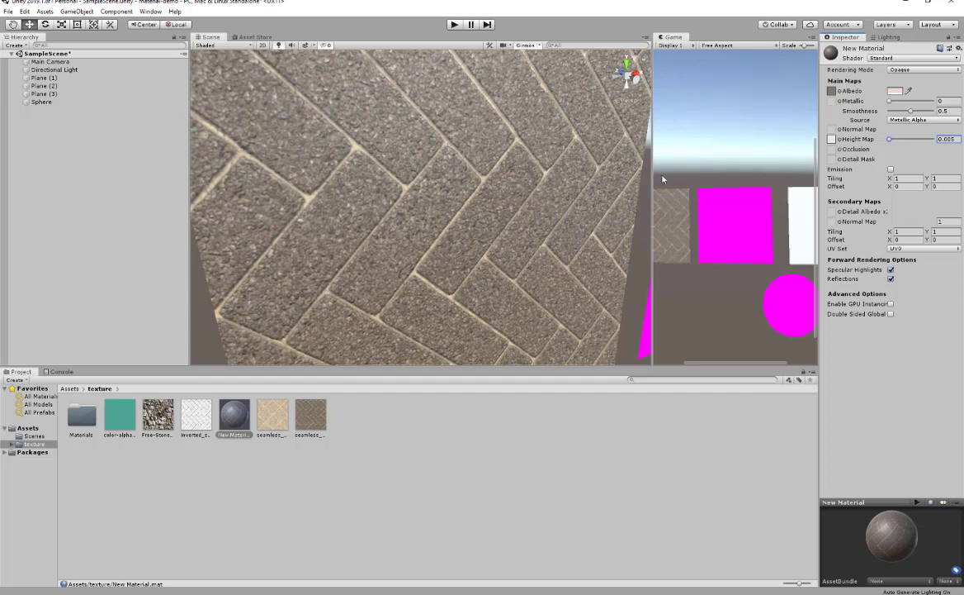
{"action": "mouse_move", "coordinate": [889, 139]}
{"action": "left_mouse_down"}
{"action": "mouse_move", "coordinate": [900, 142]}
{"action": "mouse_move", "coordinate": [892, 147]}
{"action": "left_mouse_up"}
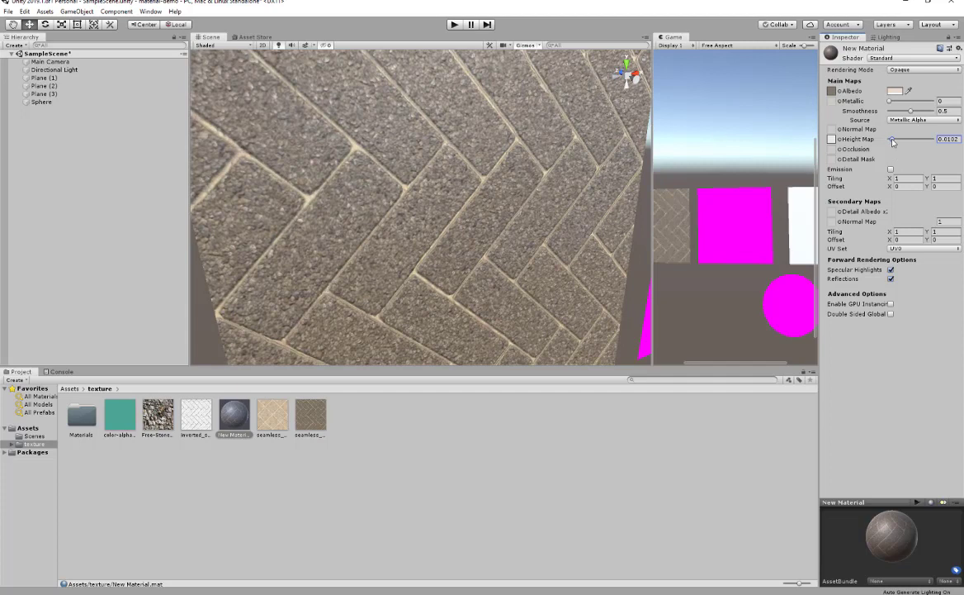
{"action": "left_click_drag", "start_coordinate": [895, 143], "coordinate": [887, 146]}
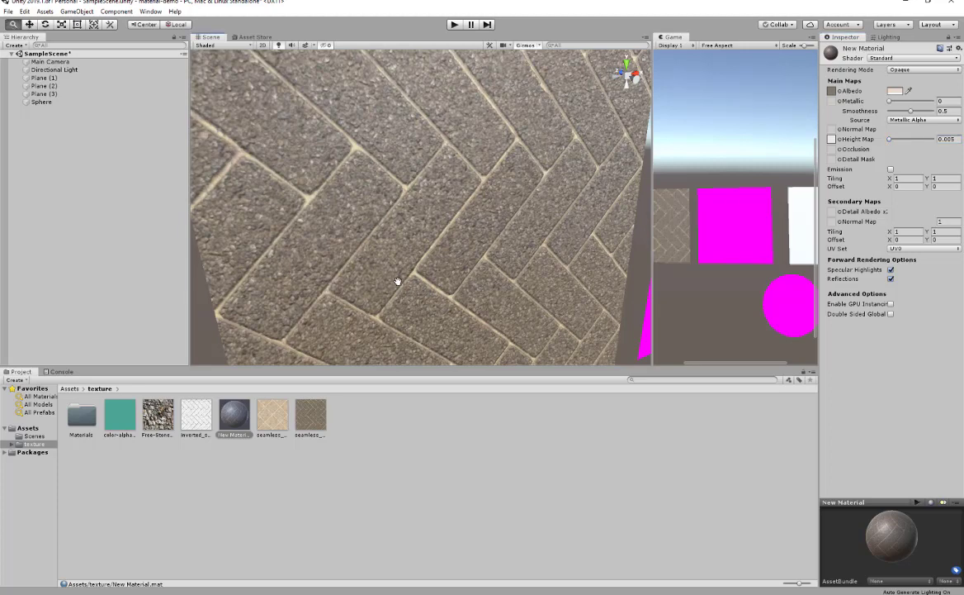
{"action": "left_click_drag", "start_coordinate": [396, 280], "coordinate": [462, 252], "text": "alt"}
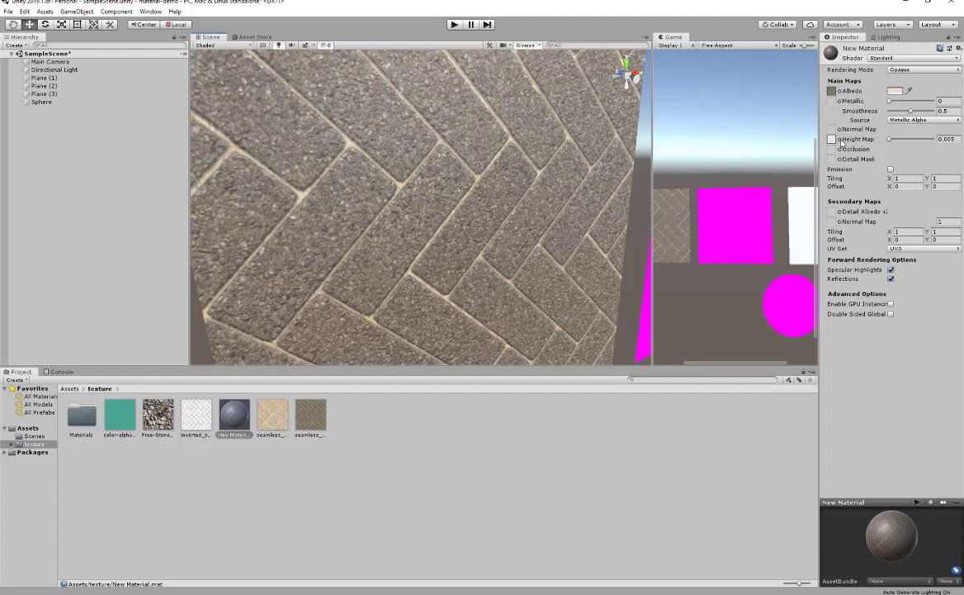
Remove the Height Map texture from the material by setting it to None
{"action": "left_click", "coordinate": [839, 139]}
{"action": "left_click", "coordinate": [356, 179]}
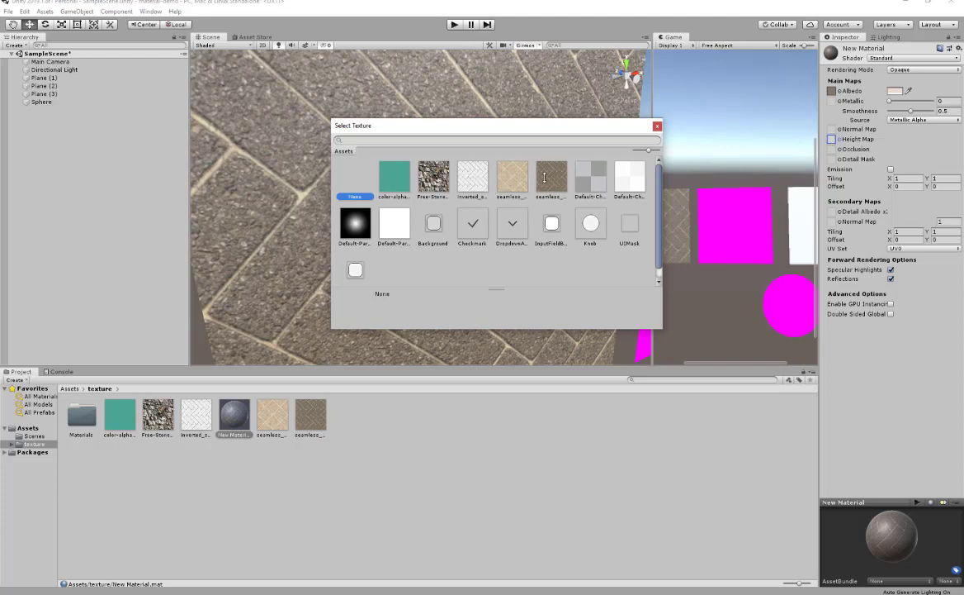
{"action": "left_click", "coordinate": [657, 126]}
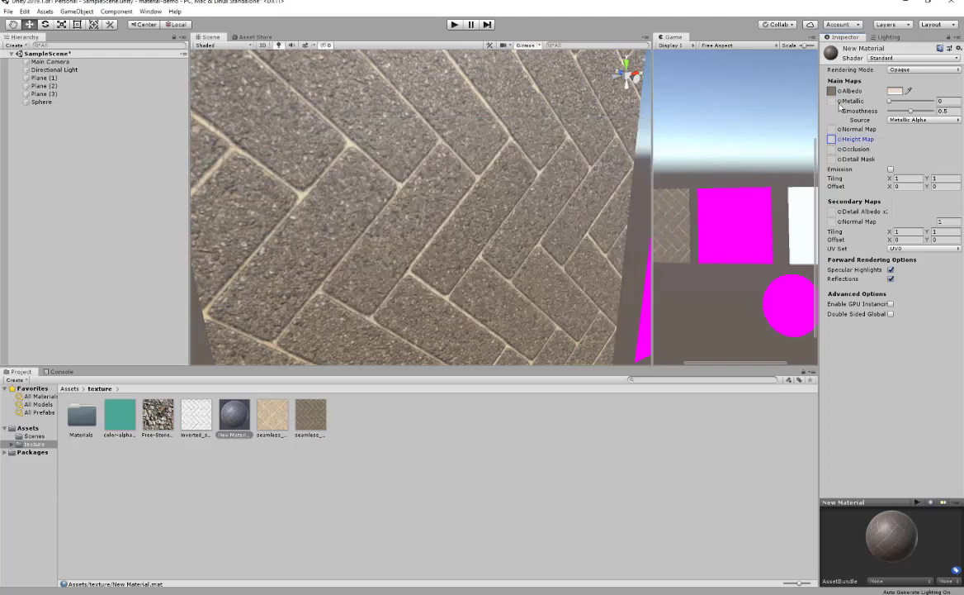
Remove the material's Albedo texture by setting it to None and change the Albedo colour to pure white
{"action": "left_click", "coordinate": [840, 90]}
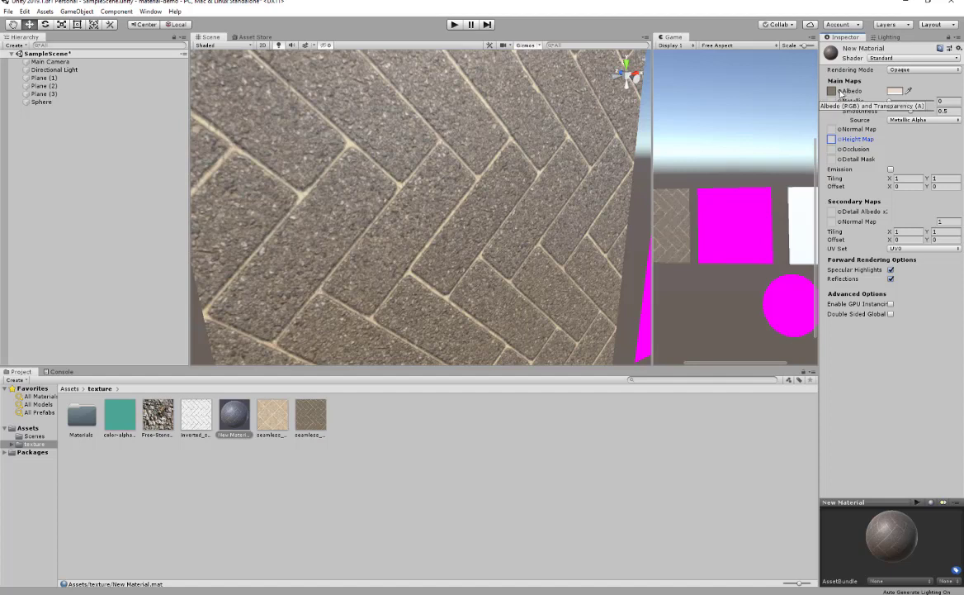
{"action": "left_click", "coordinate": [336, 164]}
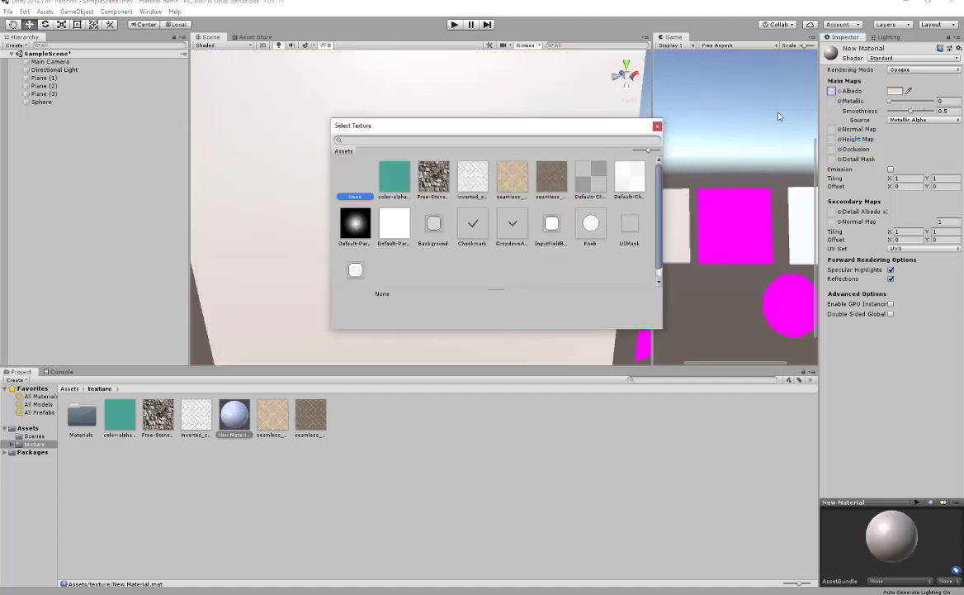
{"action": "left_click", "coordinate": [895, 91]}
{"action": "left_click_drag", "start_coordinate": [45, 70], "coordinate": [22, 69]}
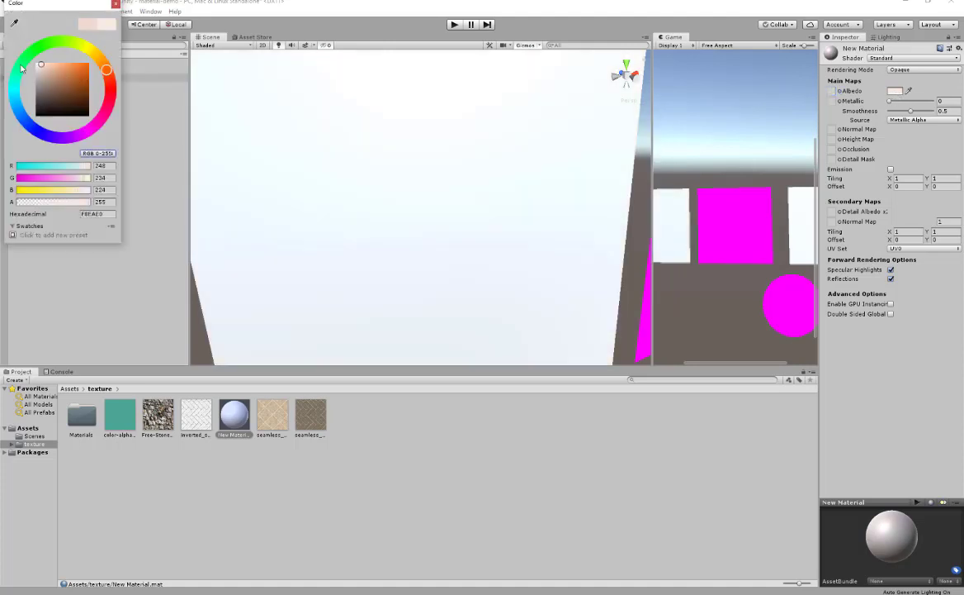
Apply New Material to the sphere in front of the planes
{"action": "left_click", "coordinate": [490, 276]}
{"action": "left_click_drag", "start_coordinate": [490, 276], "coordinate": [421, 227]}
{"action": "left_click_drag", "start_coordinate": [235, 413], "coordinate": [640, 305]}
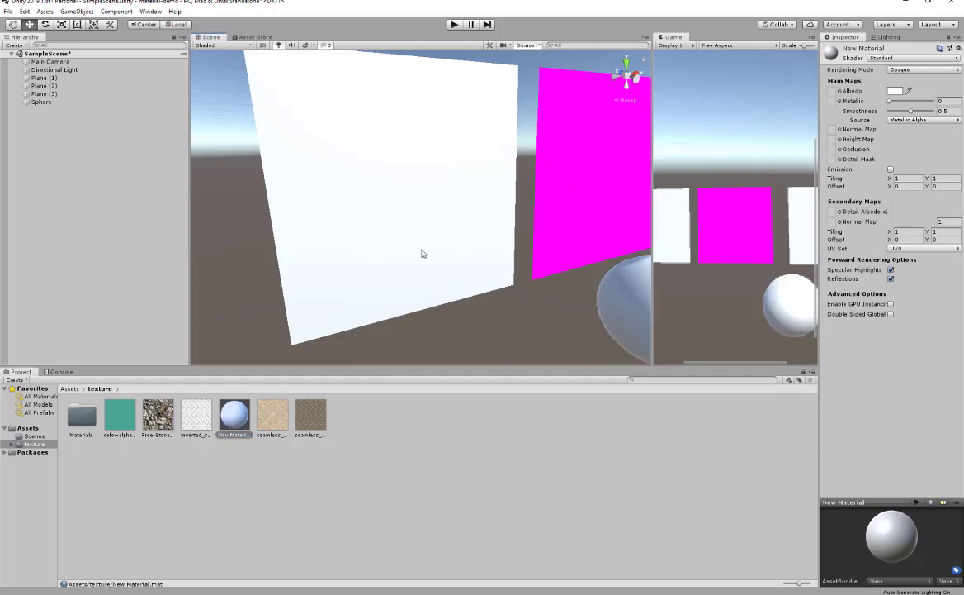
Set the material's Metallic value to 1 and its Smoothness to 0, checking the effect on the plane and sphere
{"action": "middle_click_drag", "start_coordinate": [557, 301], "coordinate": [467, 302]}
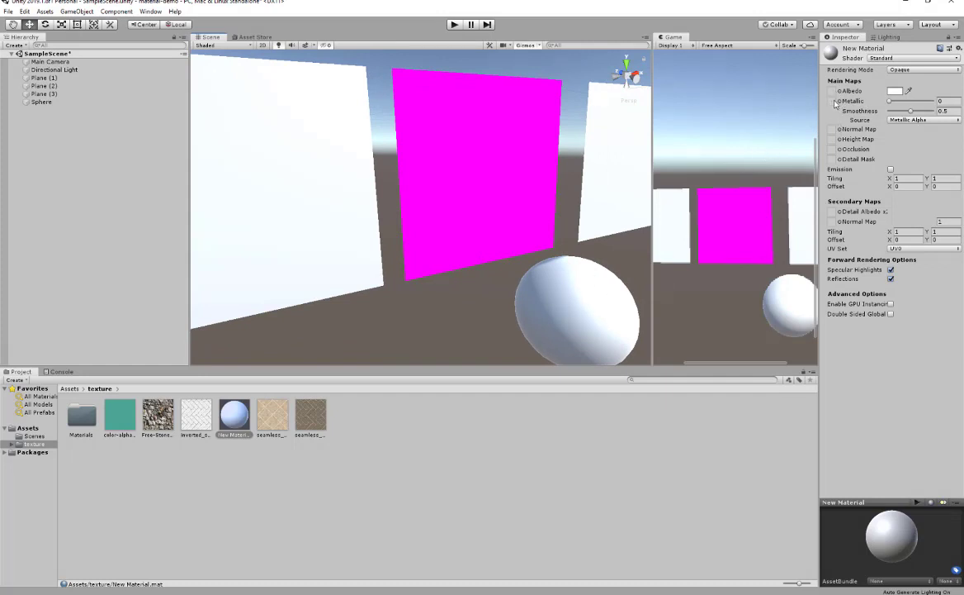
{"action": "left_click_drag", "start_coordinate": [890, 104], "coordinate": [944, 104]}
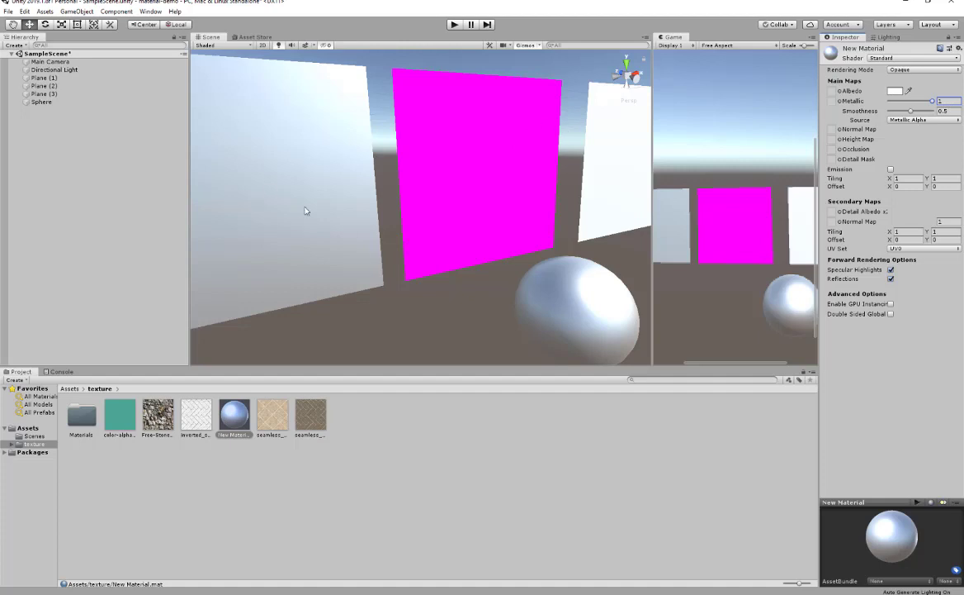
{"action": "middle_click_drag", "start_coordinate": [506, 317], "coordinate": [472, 258]}
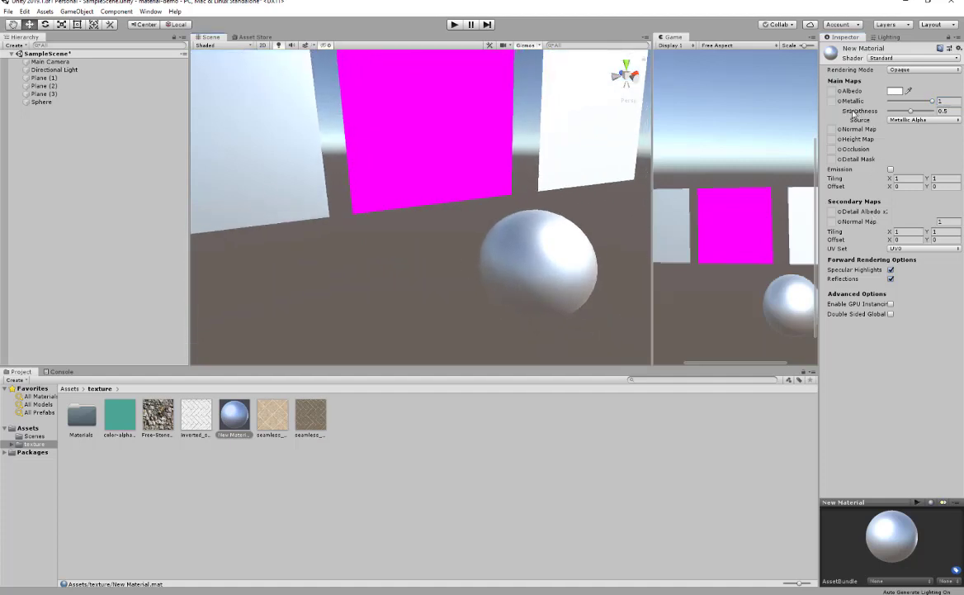
{"action": "left_click_drag", "start_coordinate": [911, 110], "coordinate": [808, 108]}
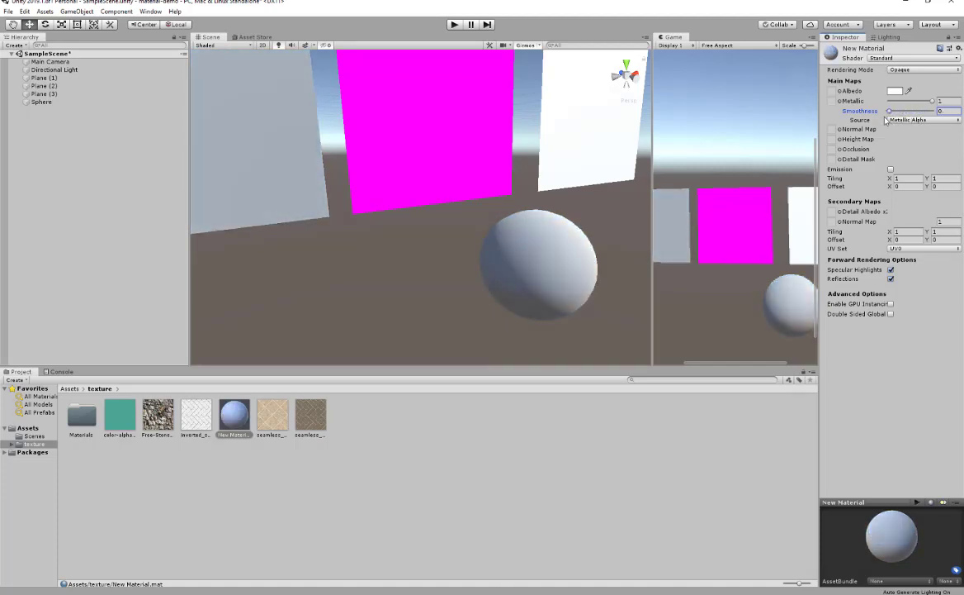
Set the material's Metallic value to 0 and raise its Smoothness to 1
{"action": "left_click_drag", "start_coordinate": [932, 102], "coordinate": [797, 96]}
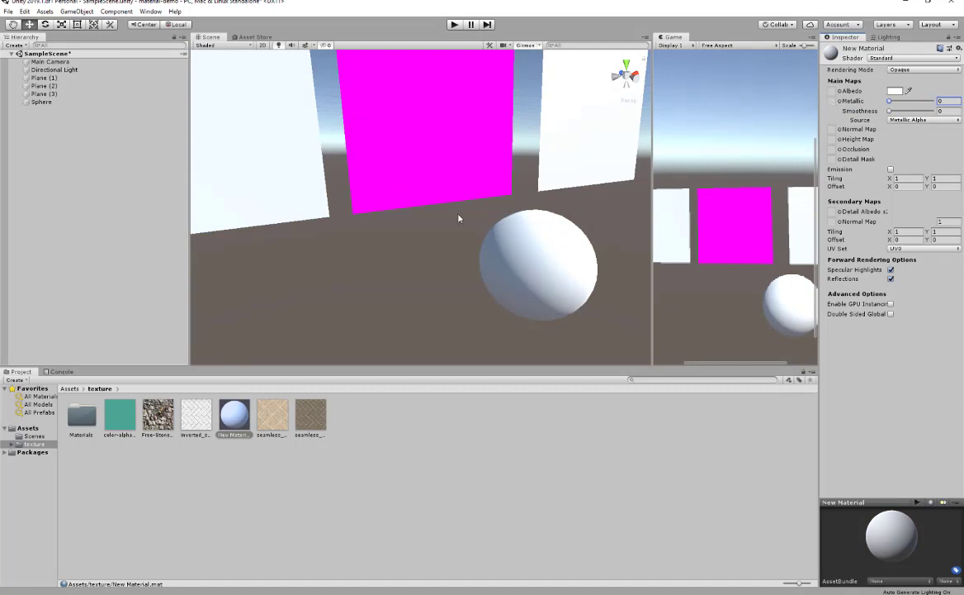
{"action": "middle_click_drag", "start_coordinate": [447, 235], "coordinate": [443, 240]}
{"action": "left_click", "coordinate": [892, 111]}
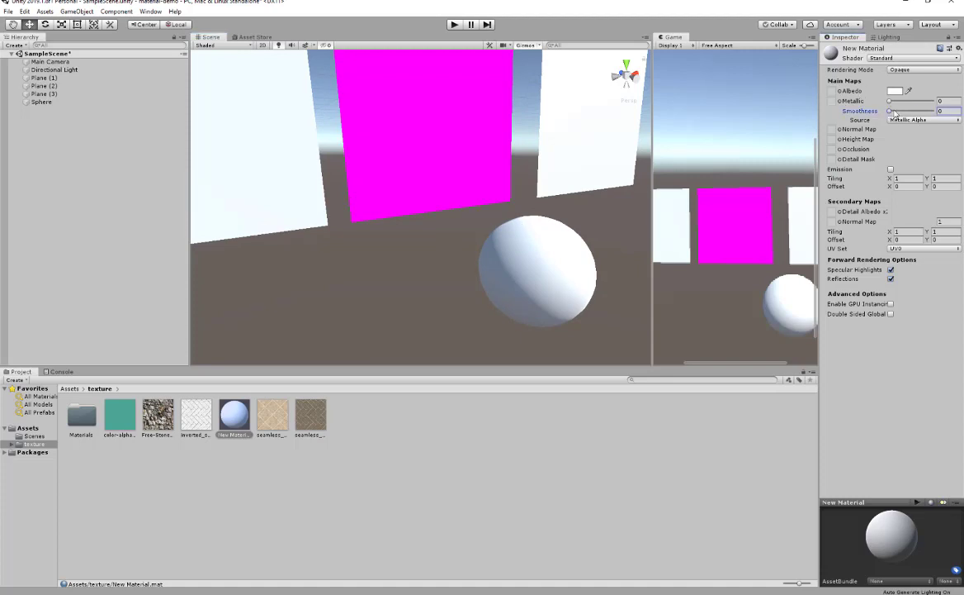
{"action": "left_click_drag", "start_coordinate": [890, 111], "coordinate": [936, 110]}
Assign the inverted_seamless-height texture to the material's Metallic map and set Smoothness to 0.84
{"action": "left_click_drag", "start_coordinate": [200, 413], "coordinate": [832, 104]}
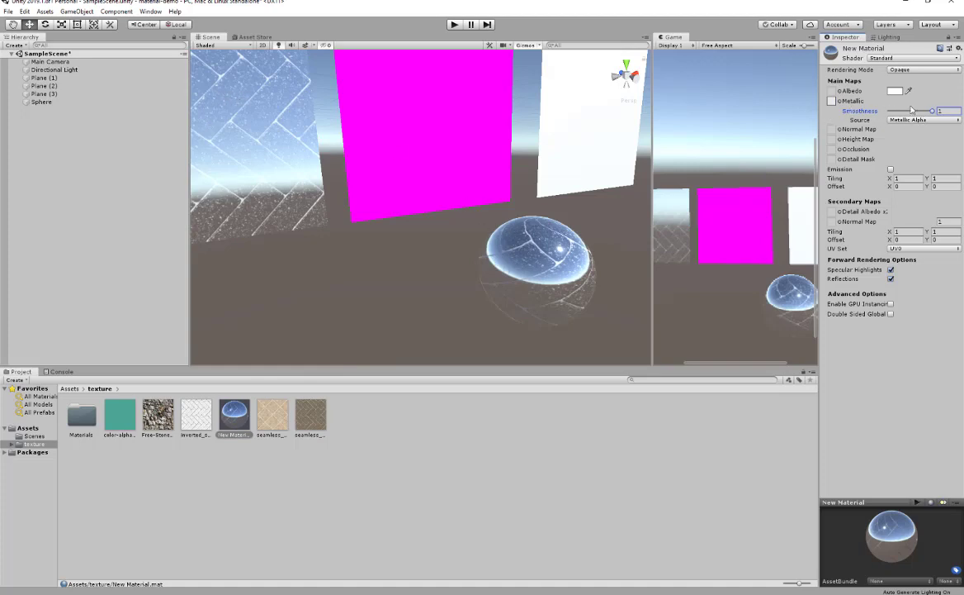
{"action": "mouse_move", "coordinate": [933, 112]}
{"action": "left_mouse_down"}
{"action": "mouse_move", "coordinate": [913, 118]}
{"action": "mouse_move", "coordinate": [924, 121]}
{"action": "left_mouse_up"}
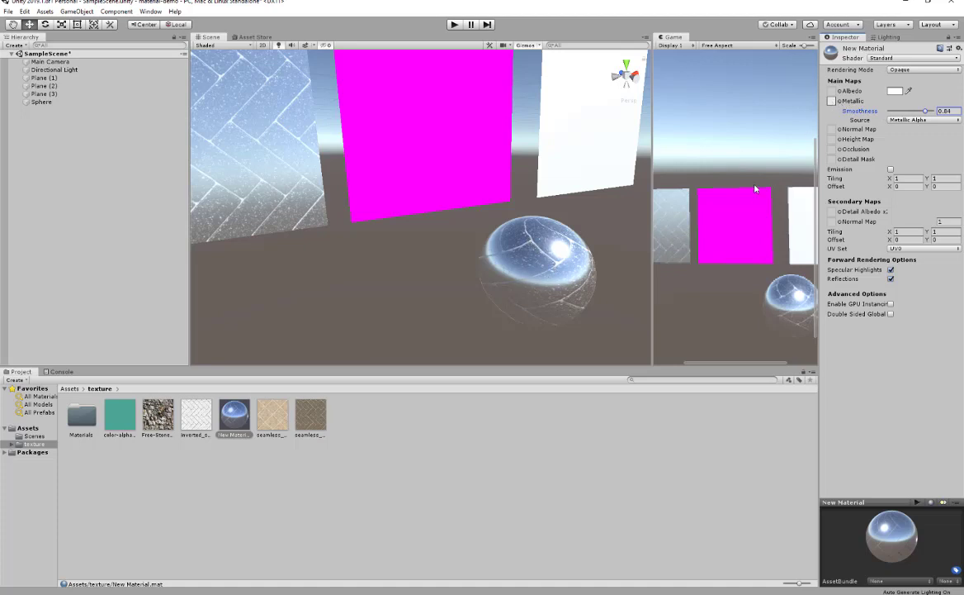
Remove the texture from the material's Metallic map by setting it to None
{"action": "left_click", "coordinate": [840, 100]}
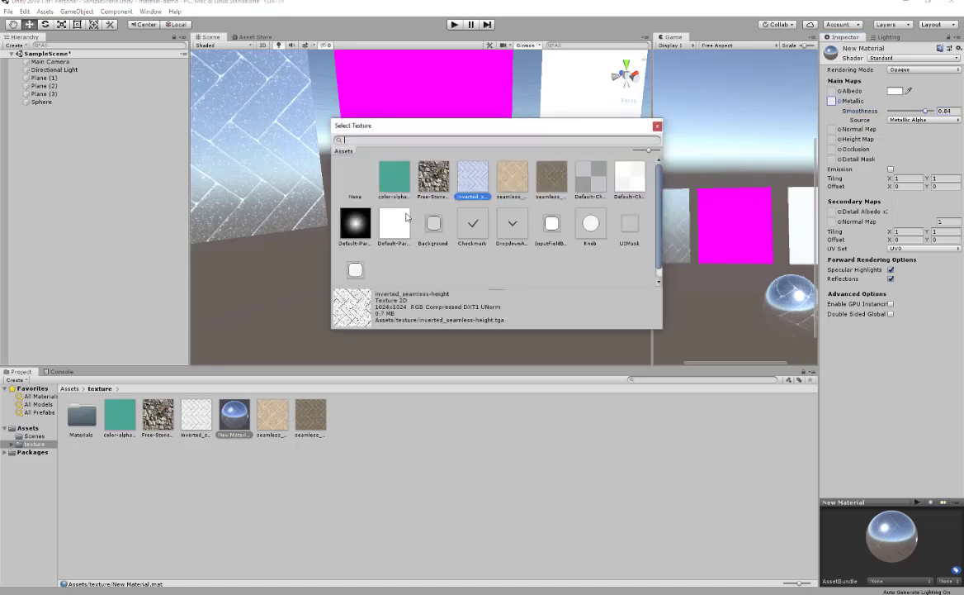
{"action": "left_click", "coordinate": [353, 173]}
{"action": "left_click", "coordinate": [657, 125]}
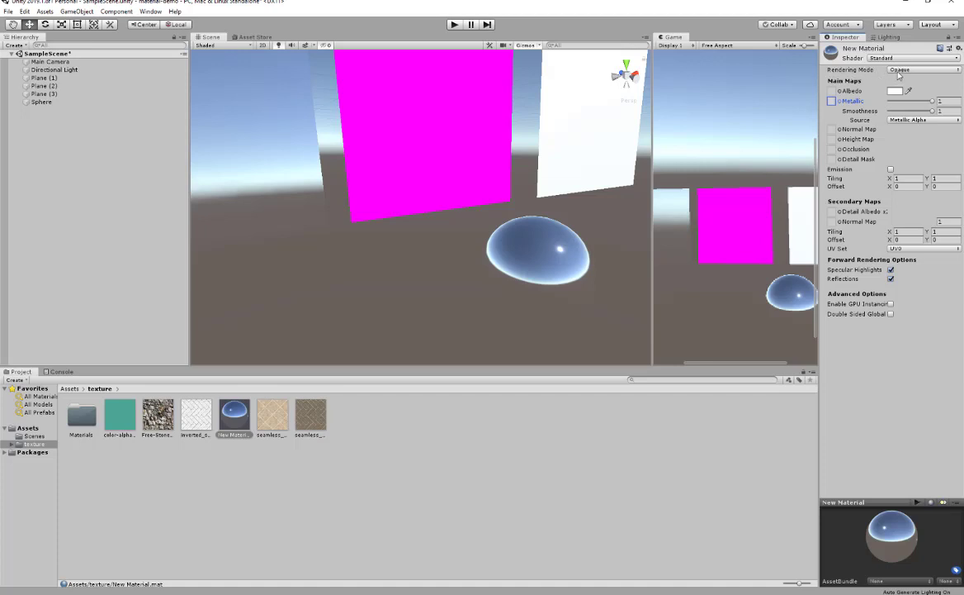
Assign the teal color-alpha texture to the material's Albedo and set both Metallic and Smoothness to 0
{"action": "left_click", "coordinate": [899, 71]}
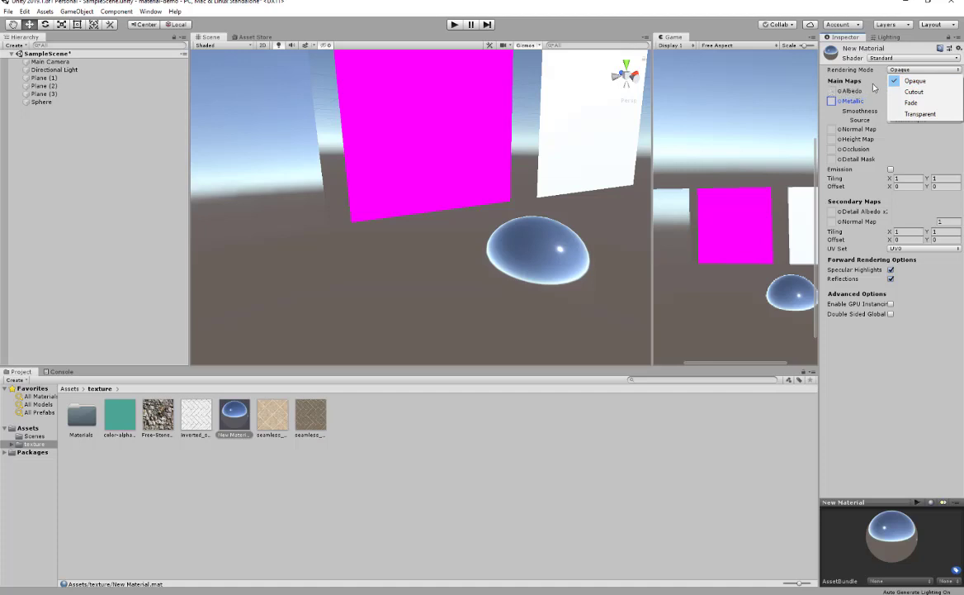
{"action": "left_click", "coordinate": [836, 92]}
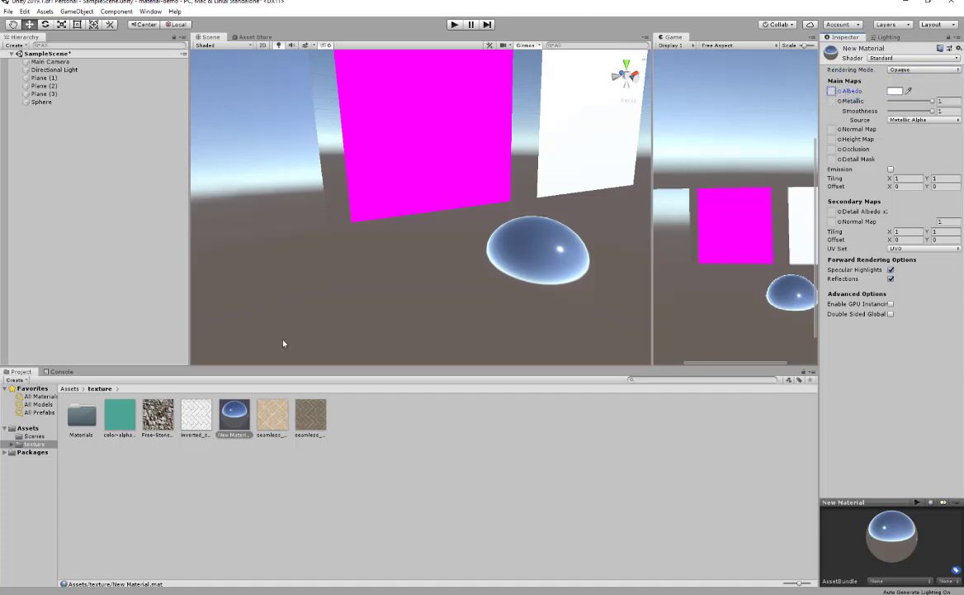
{"action": "left_click_drag", "start_coordinate": [116, 415], "coordinate": [833, 93]}
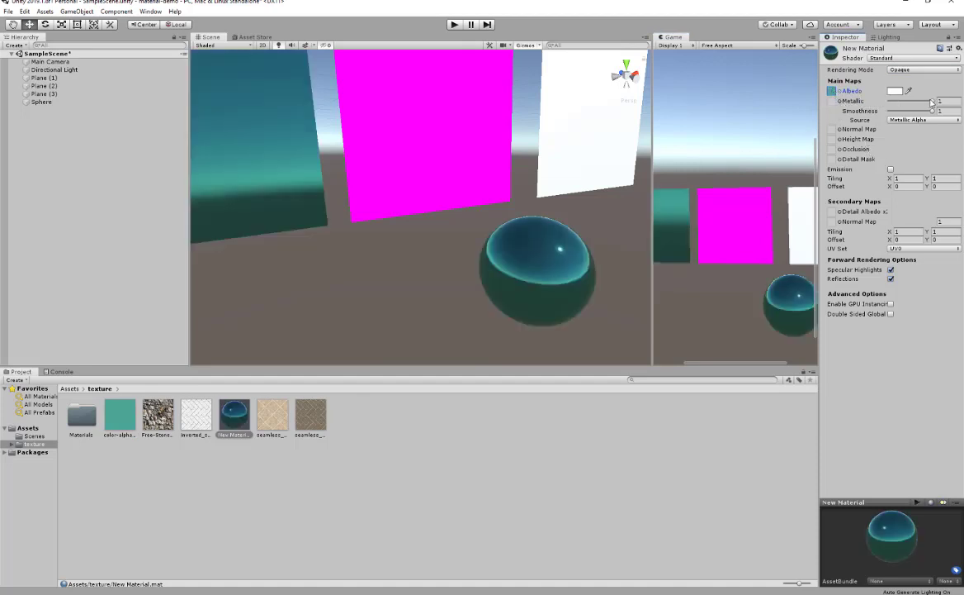
{"action": "left_click_drag", "start_coordinate": [932, 102], "coordinate": [808, 96]}
{"action": "left_click_drag", "start_coordinate": [932, 110], "coordinate": [787, 112]}
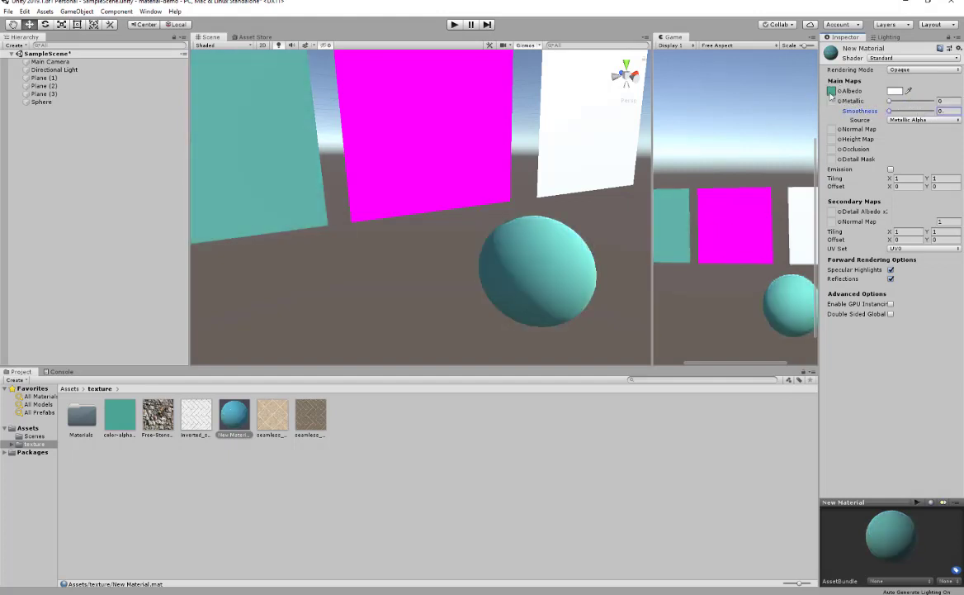
Set the material's Rendering Mode to Cutout with all the planes and the sphere in view
{"action": "middle_click_drag", "start_coordinate": [386, 190], "coordinate": [412, 241]}
{"action": "scroll", "coordinate": [433, 223], "scroll_direction": "down", "scroll_amount": 2}
{"action": "scroll", "coordinate": [411, 242], "scroll_direction": "down", "scroll_amount": 2}
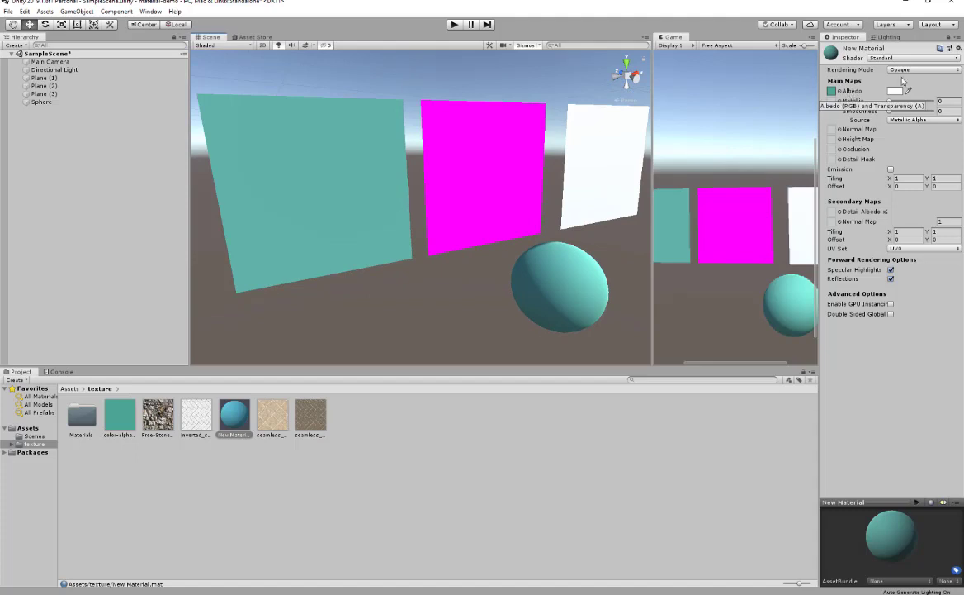
{"action": "left_click", "coordinate": [906, 70]}
{"action": "left_click", "coordinate": [914, 91]}
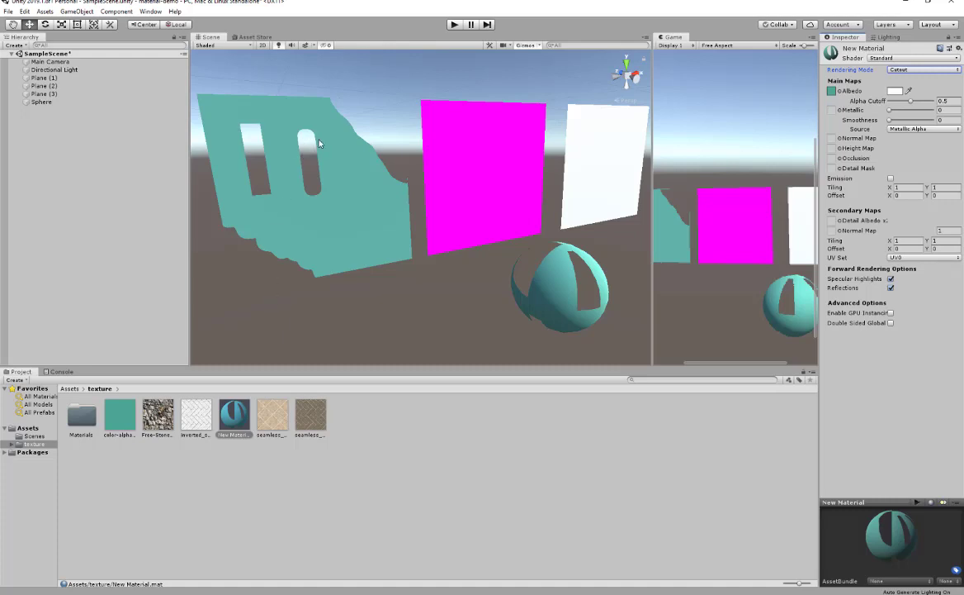
Set the material's Rendering Mode to Fade and examine the soft alpha edges on the teal plane up close
{"action": "left_click", "coordinate": [914, 73]}
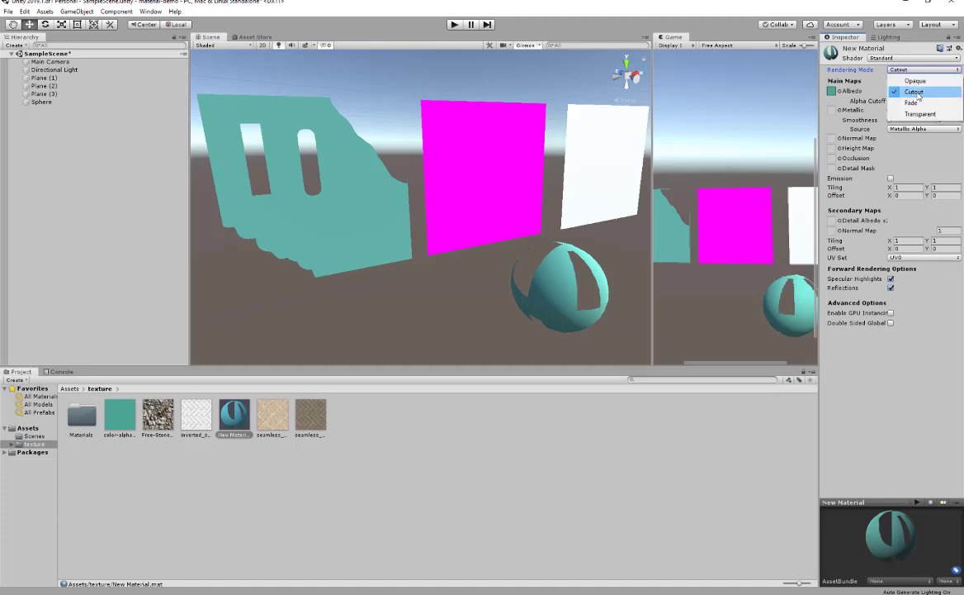
{"action": "left_click", "coordinate": [909, 104]}
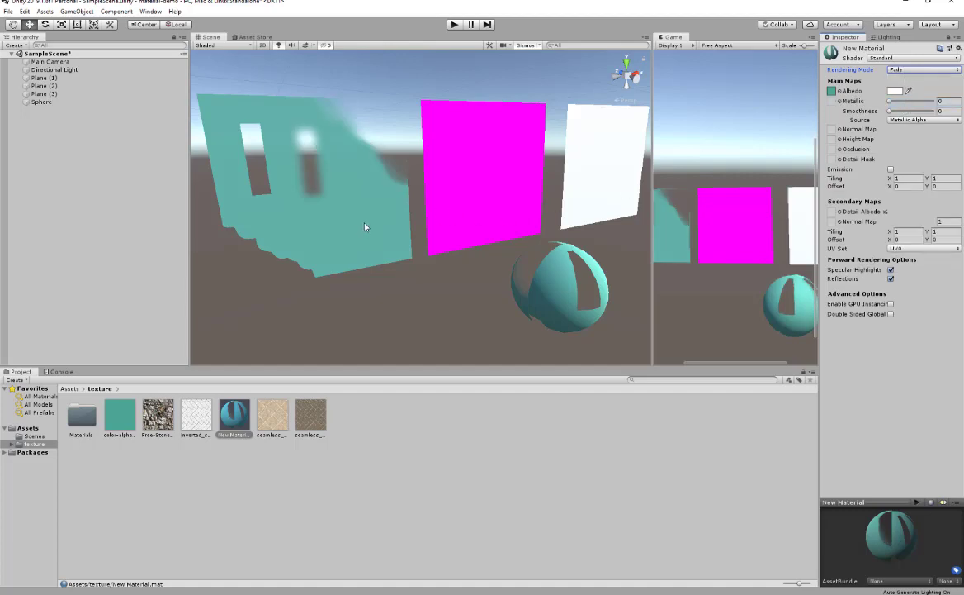
{"action": "middle_click_drag", "start_coordinate": [366, 226], "coordinate": [407, 216]}
{"action": "scroll", "coordinate": [393, 232], "scroll_direction": "up", "scroll_amount": 4}
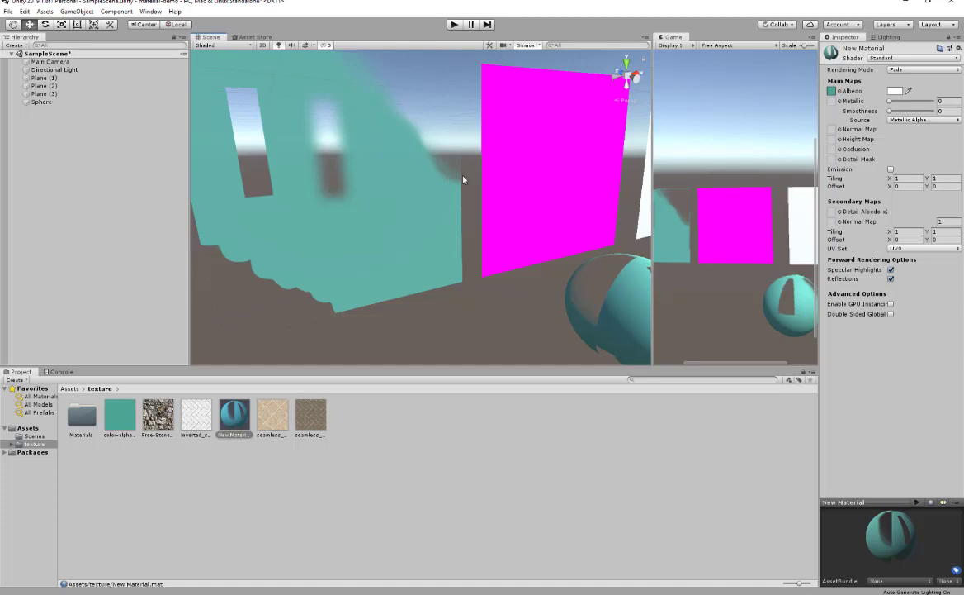
Switch the material's Rendering Mode to Cutout and back to Fade to compare the plane's alpha edges
{"action": "left_click", "coordinate": [894, 72]}
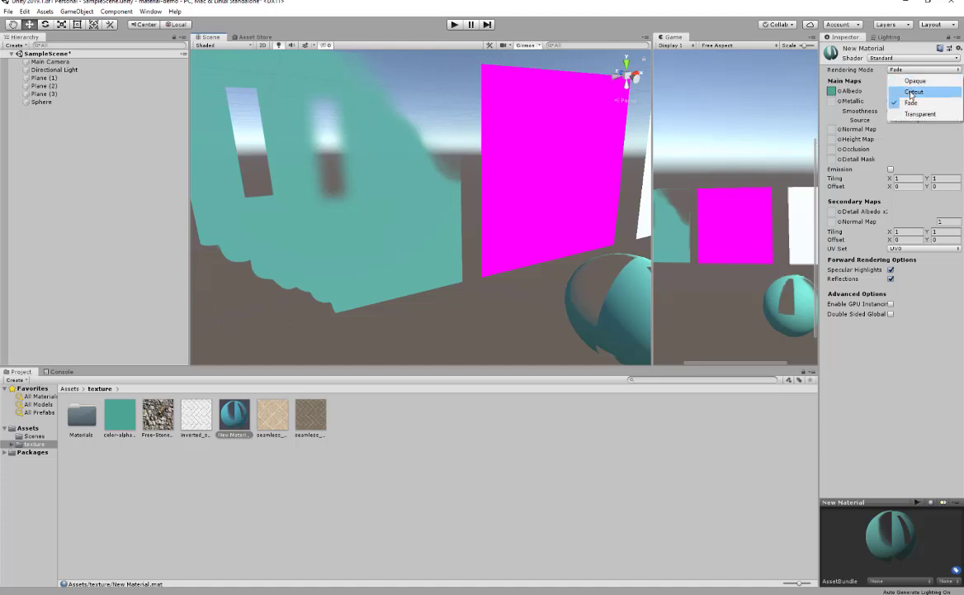
{"action": "left_click", "coordinate": [912, 93]}
{"action": "left_click", "coordinate": [910, 71]}
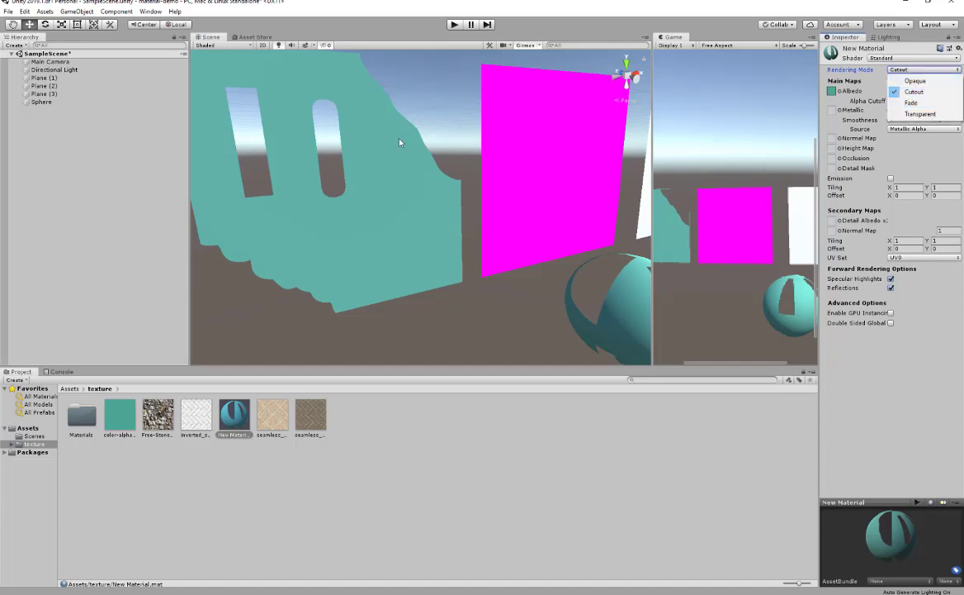
{"action": "left_click", "coordinate": [911, 105]}
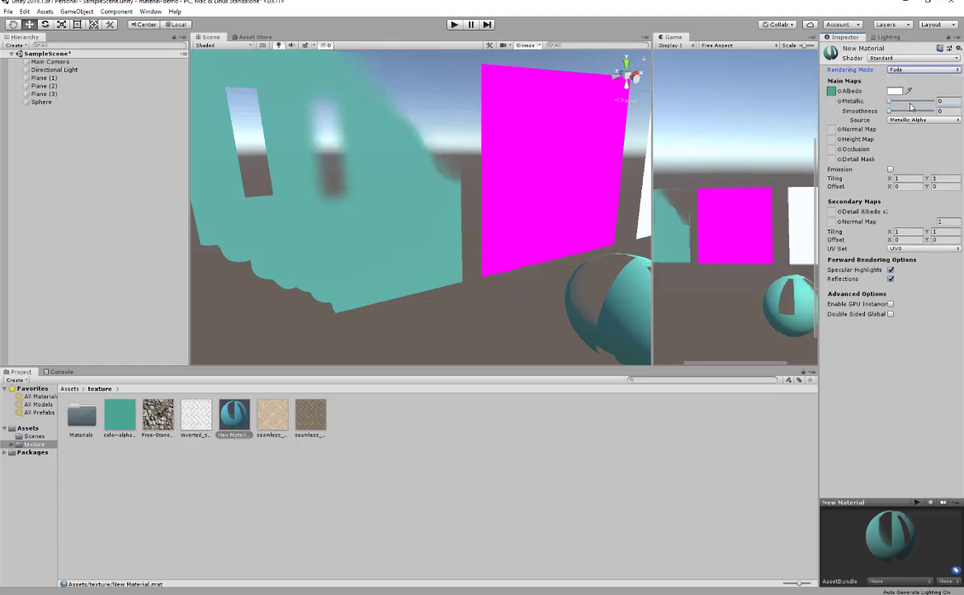
Try the Transparent Rendering Mode on the material, checking the plane's alpha areas, and return it to Fade
{"action": "left_click", "coordinate": [902, 71]}
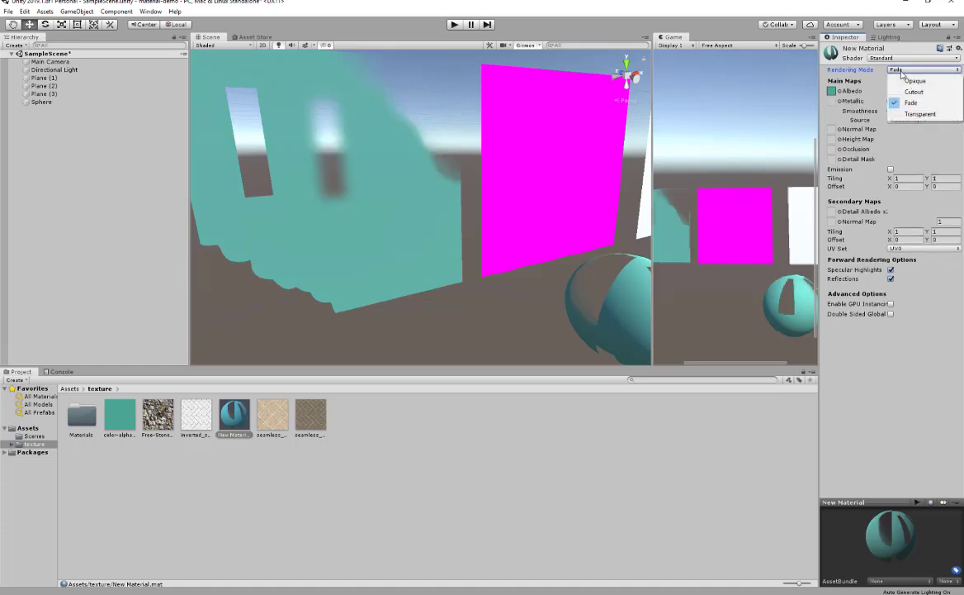
{"action": "left_click", "coordinate": [909, 114]}
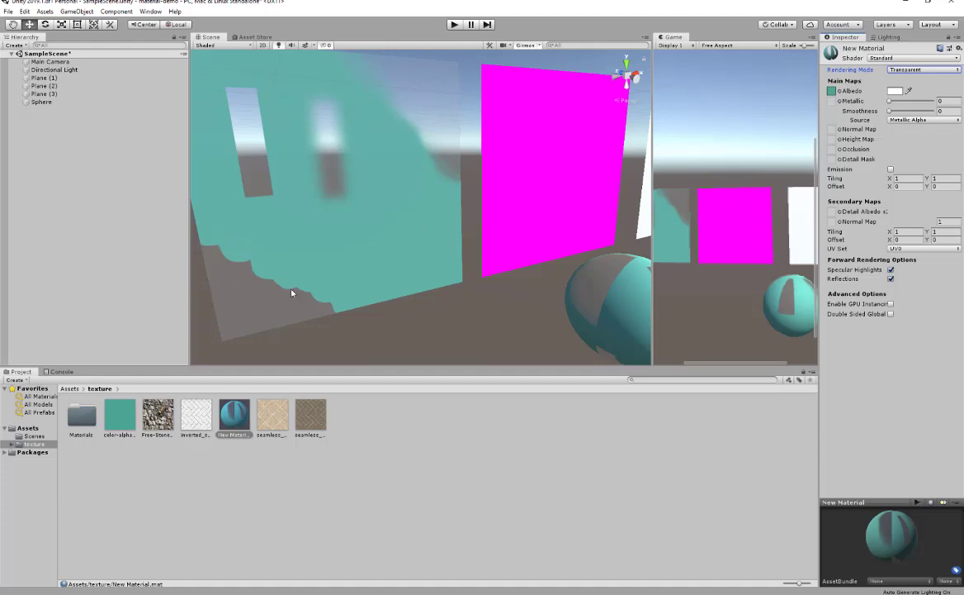
{"action": "left_click", "coordinate": [916, 70]}
{"action": "left_click", "coordinate": [908, 102]}
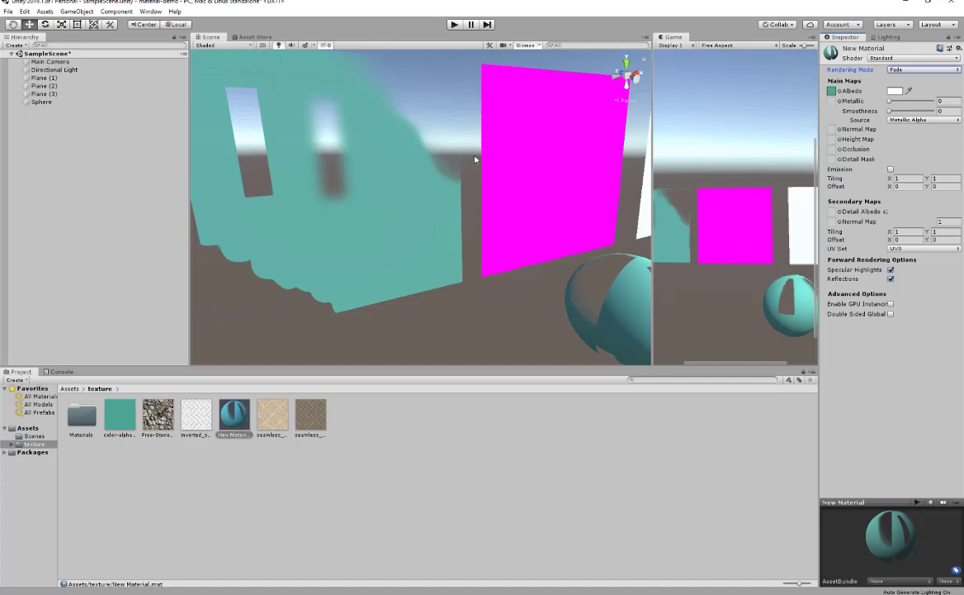
Set the material's Rendering Mode to Transparent and inspect the see-through areas on the plane and sphere
{"action": "left_click_drag", "start_coordinate": [452, 256], "coordinate": [435, 228], "text": "alt"}
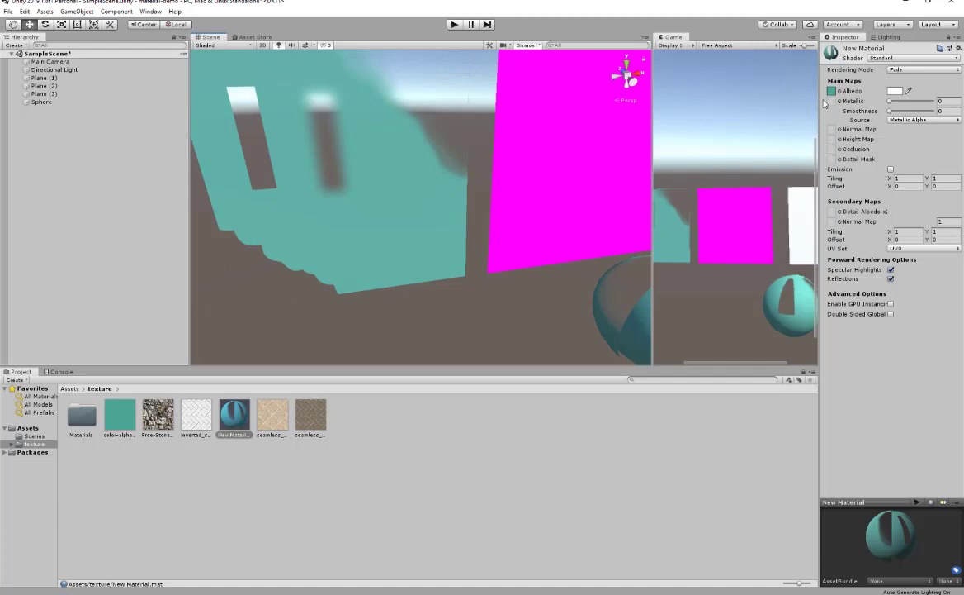
{"action": "mouse_move", "coordinate": [535, 143]}
{"action": "middle_mouse_down"}
{"action": "mouse_move", "coordinate": [495, 145]}
{"action": "mouse_move", "coordinate": [539, 153]}
{"action": "middle_mouse_up"}
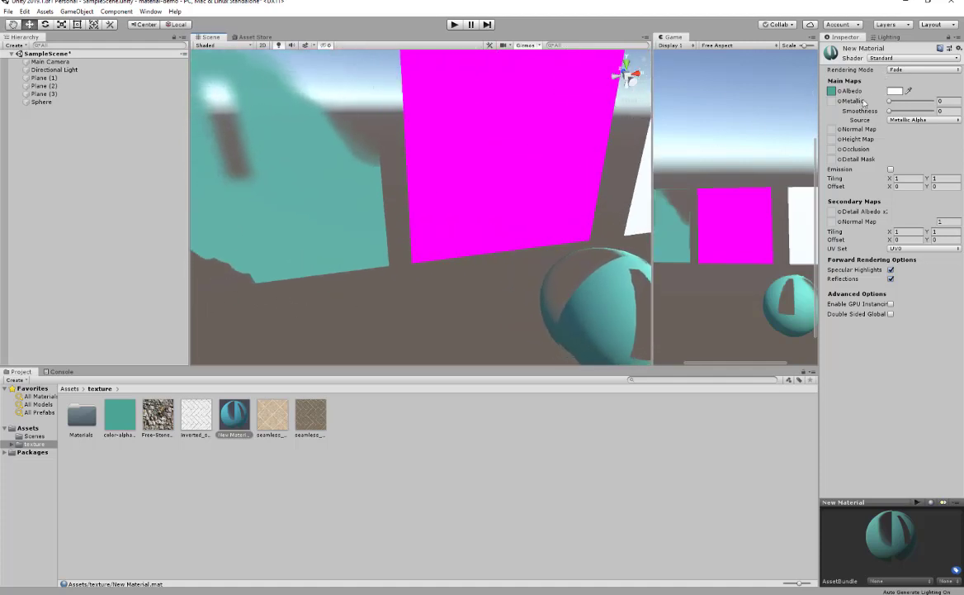
{"action": "left_click", "coordinate": [926, 70]}
{"action": "left_click", "coordinate": [921, 114]}
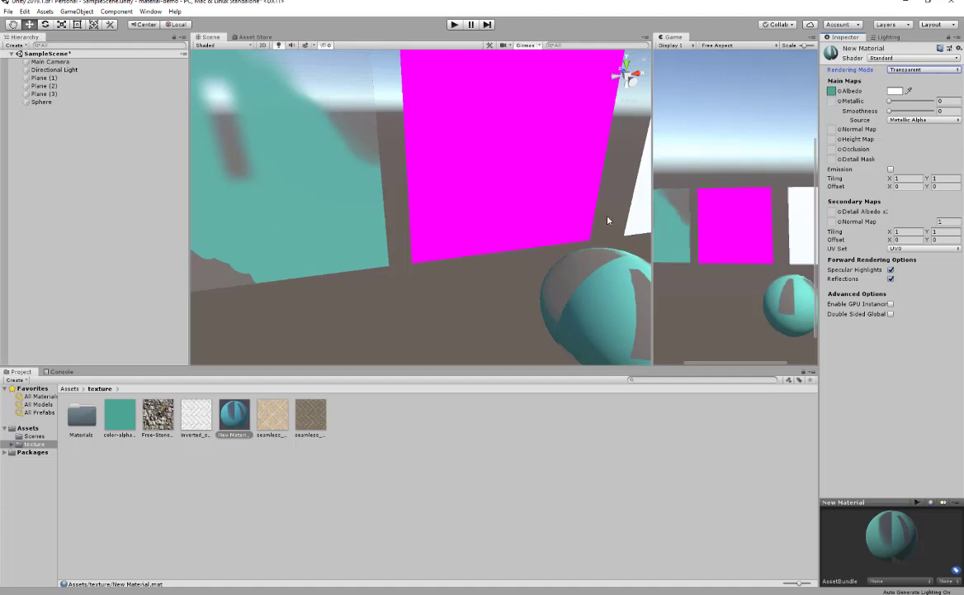
{"action": "middle_click_drag", "start_coordinate": [333, 285], "coordinate": [368, 272]}
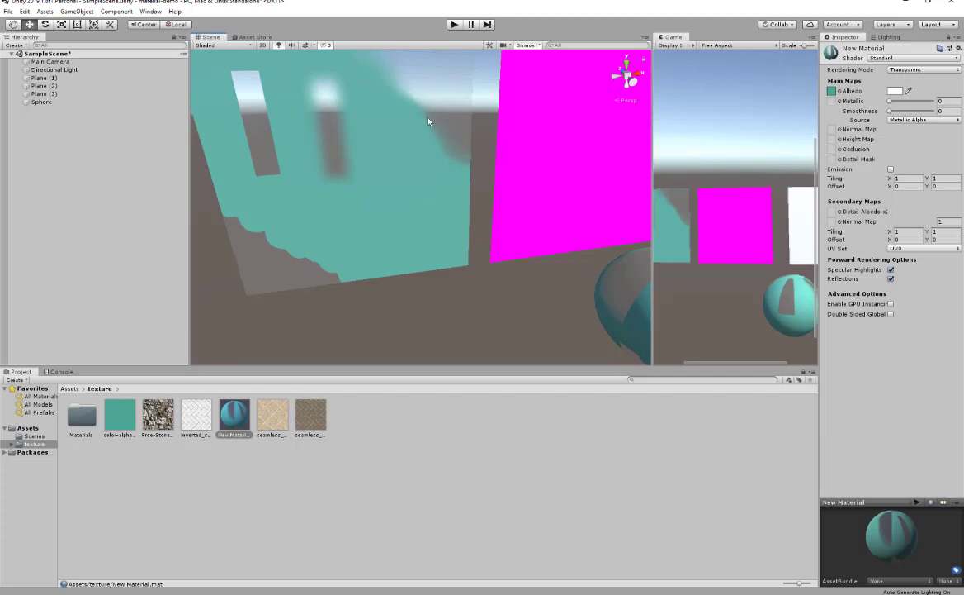
{"action": "middle_click_drag", "start_coordinate": [527, 295], "coordinate": [452, 281]}
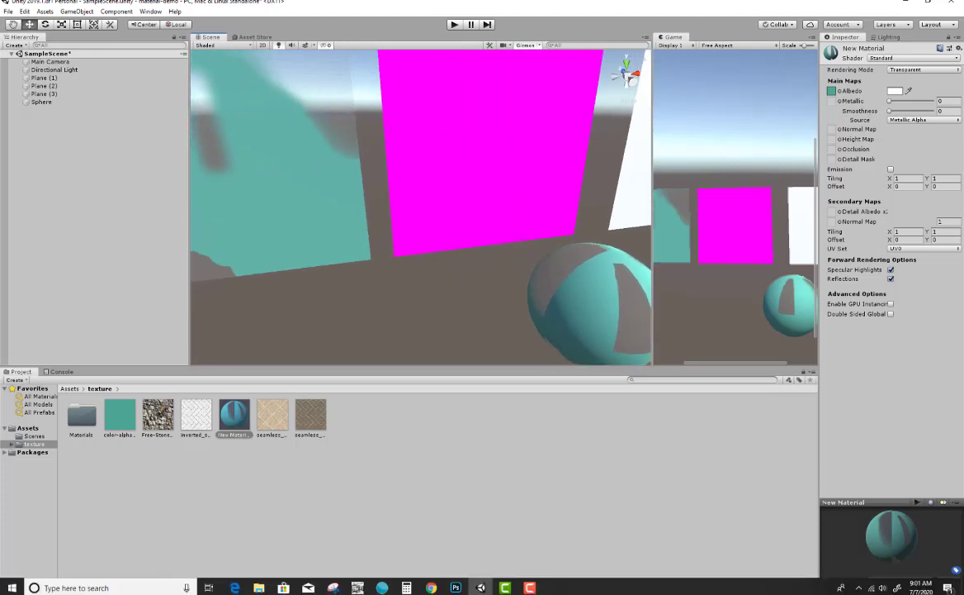
Switch to Photoshop to view the Alpha 1 channel of color-alpha-soft.tga
{"action": "left_click", "coordinate": [455, 587]}
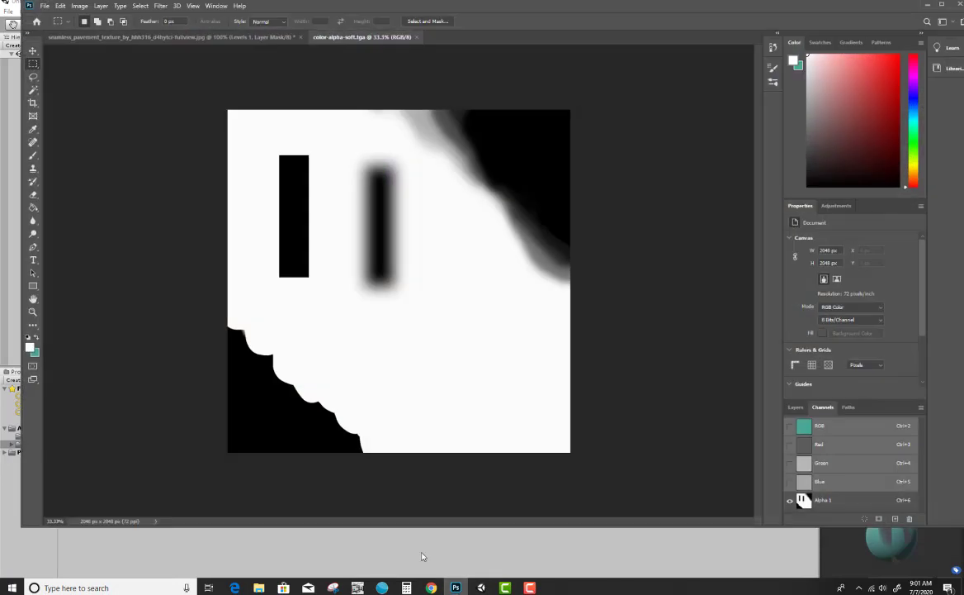
Check the Background layer of color-alpha-soft.tga and return to its list of channels
{"action": "left_click", "coordinate": [796, 407]}
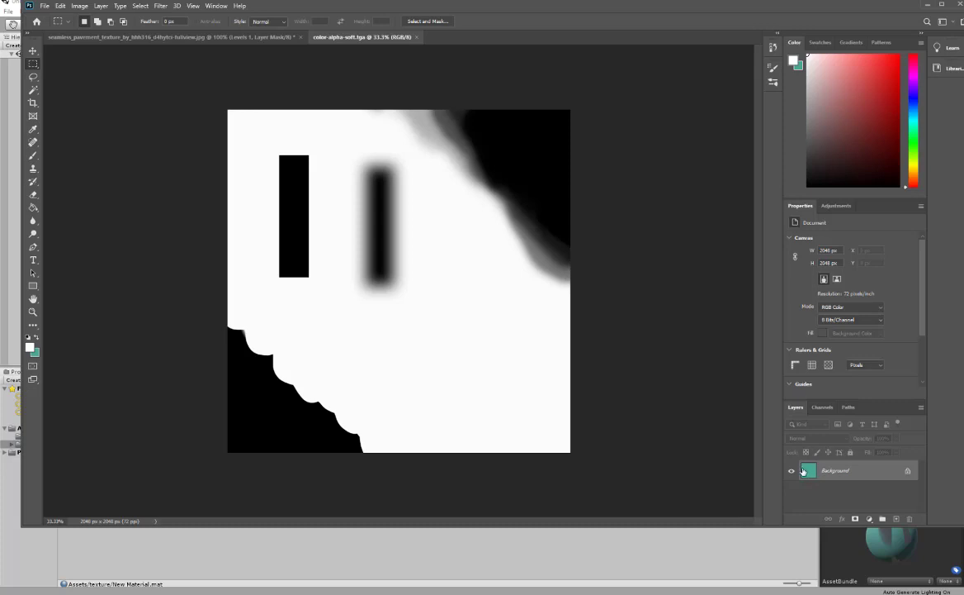
{"action": "left_click", "coordinate": [826, 407]}
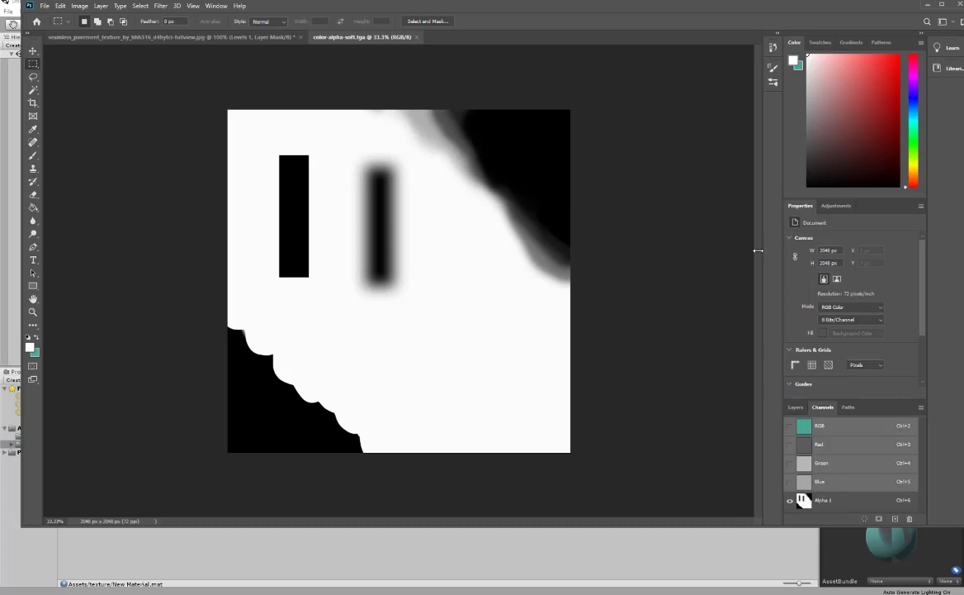
{"action": "left_click", "coordinate": [45, 7]}
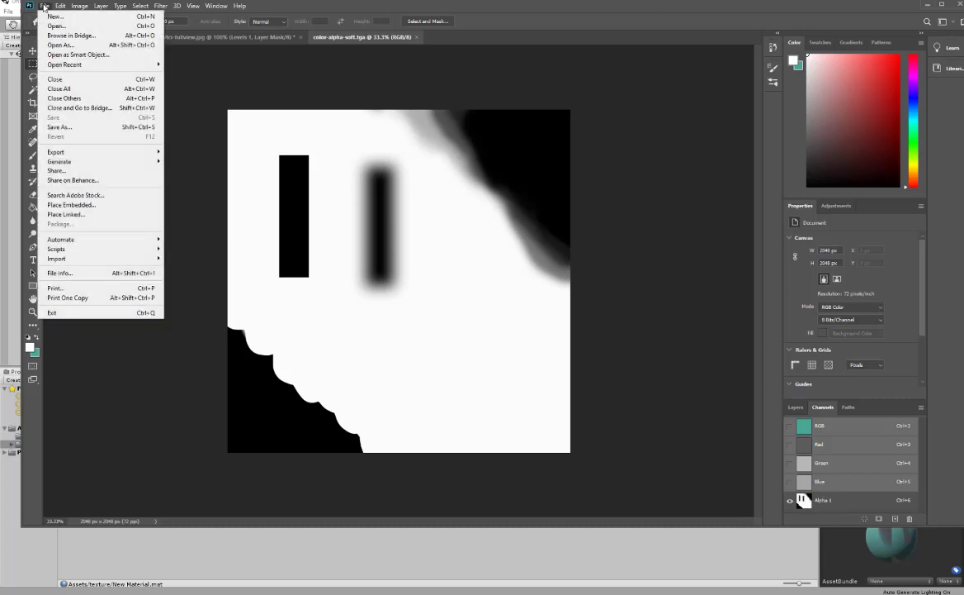
{"action": "left_click", "coordinate": [56, 128]}
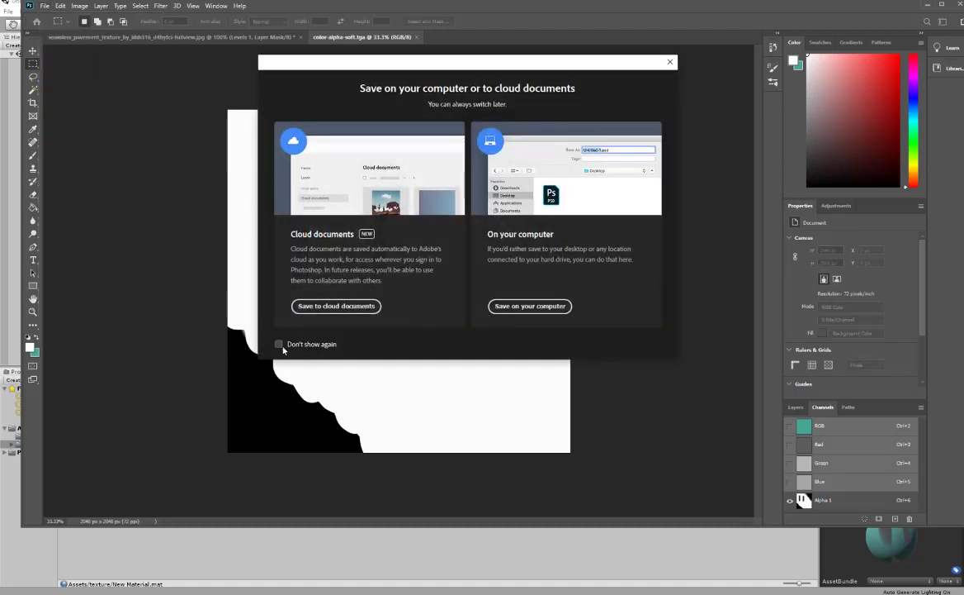
{"action": "left_click", "coordinate": [669, 63]}
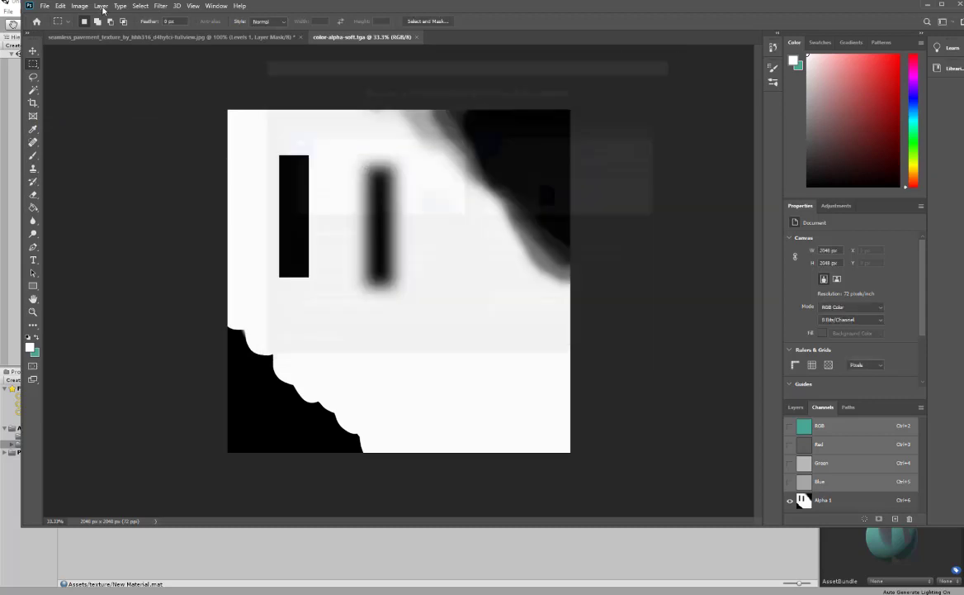
Inspect the Targa format and Alpha Channels options for saving color-alpha-soft on the computer, cancel the save and switch back to Unity
{"action": "left_click", "coordinate": [42, 5]}
{"action": "left_click", "coordinate": [56, 127]}
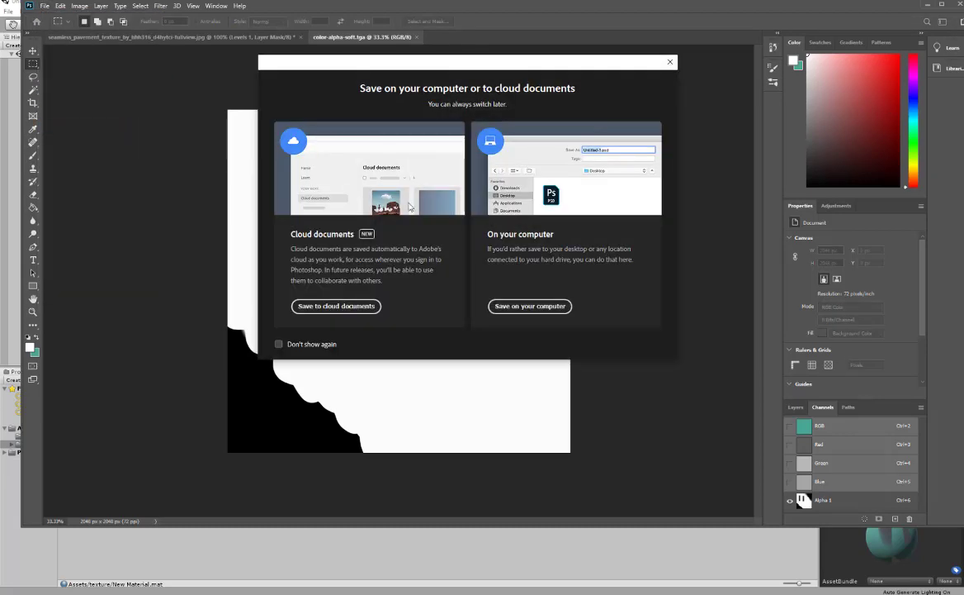
{"action": "left_click", "coordinate": [538, 308]}
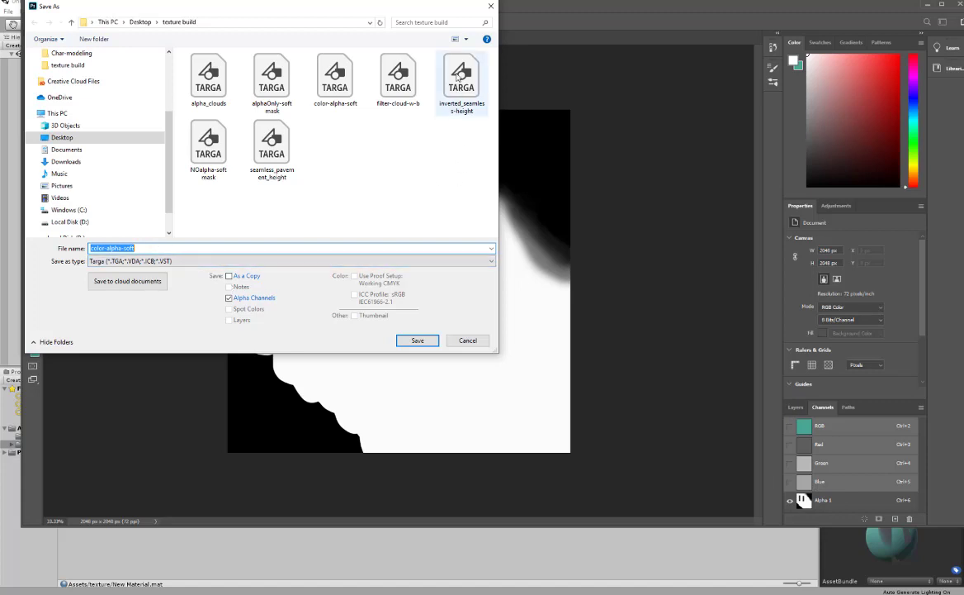
{"action": "left_click", "coordinate": [490, 8]}
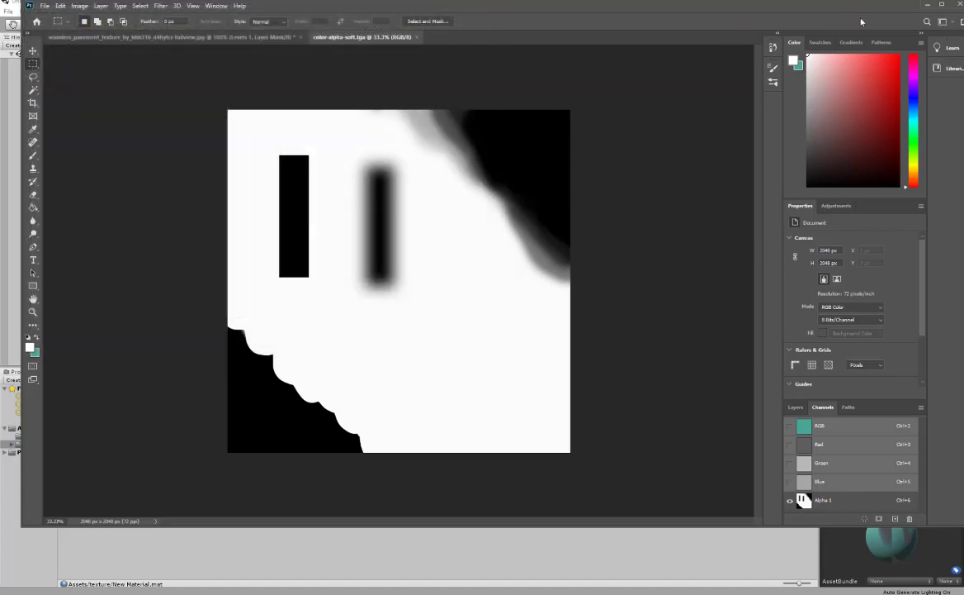
{"action": "left_click", "coordinate": [927, 5]}
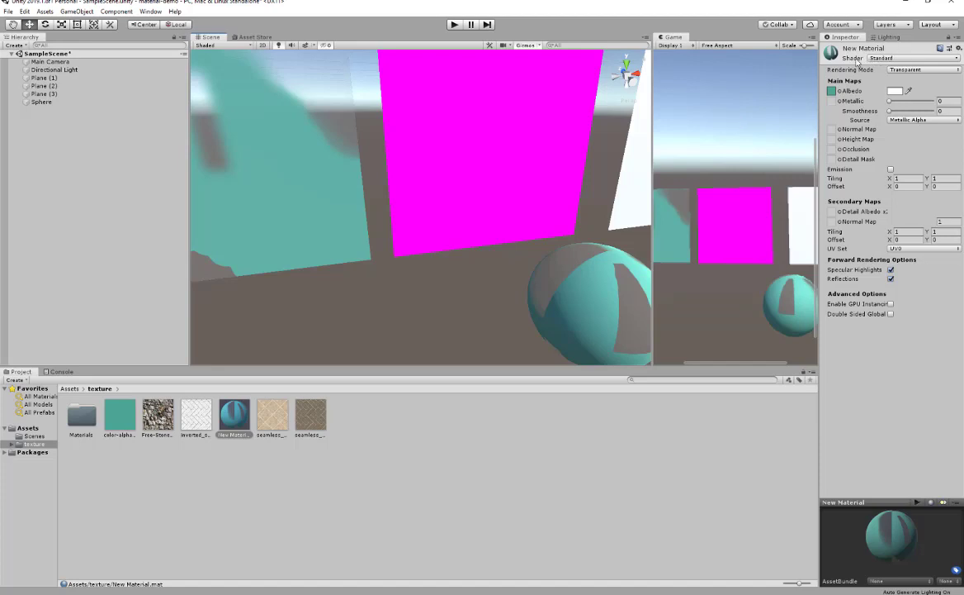
{"action": "mouse_move", "coordinate": [428, 593]}
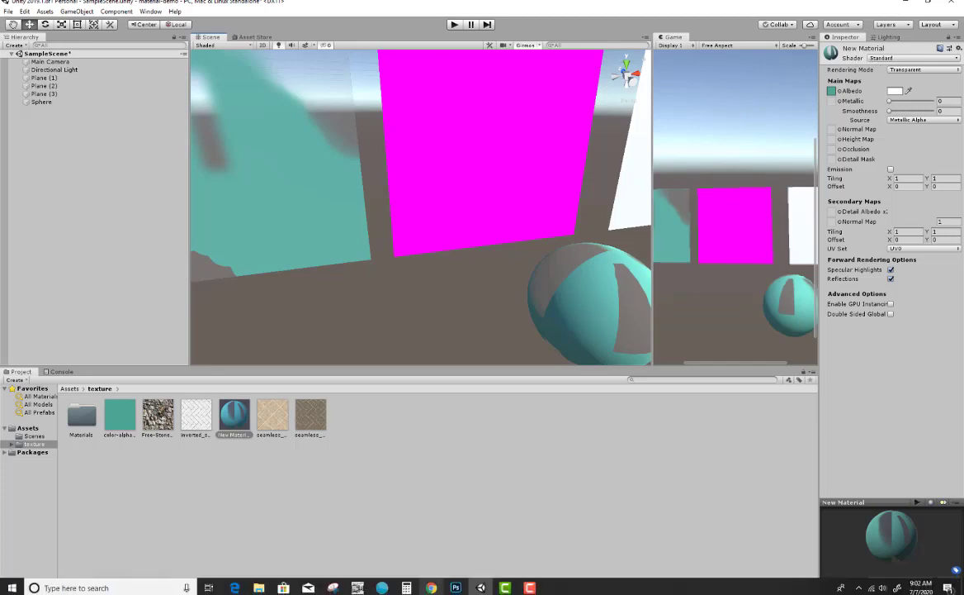